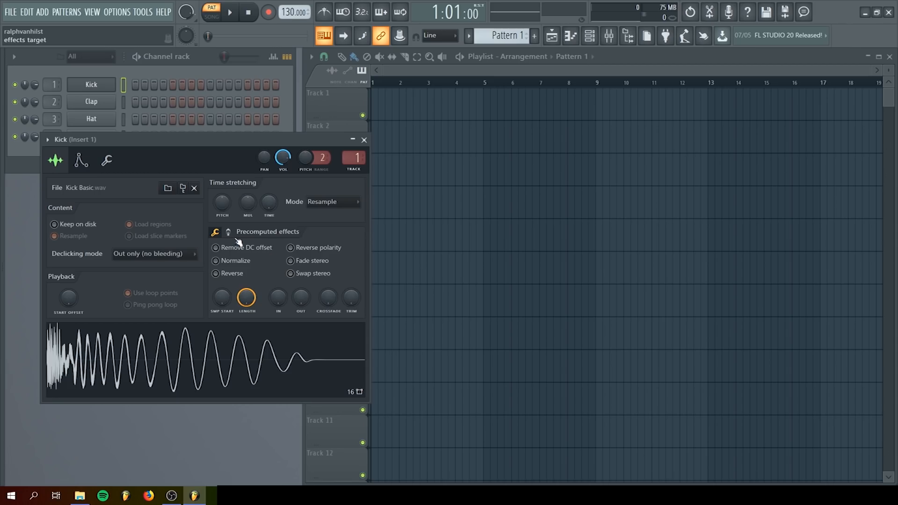
# Open the Kick channel's second set of precomputed effects, keep the boost and ring-modulation mix at zero, and audition the sample.
pyautogui.moveTo(224, 253); pyautogui.dragTo(223, 286)
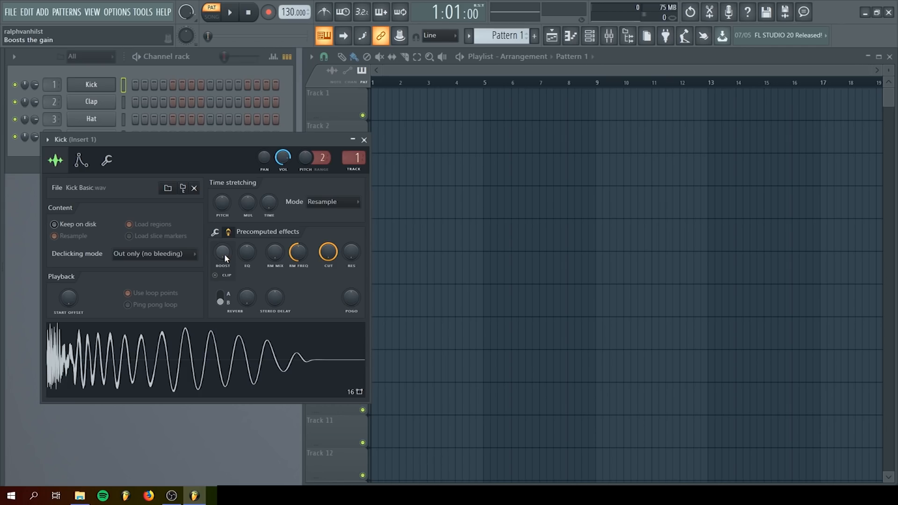
pyautogui.moveTo(275, 253); pyautogui.dragTo(276, 314)
pyautogui.press('z')
pyautogui.press('z')
pyautogui.press('z')
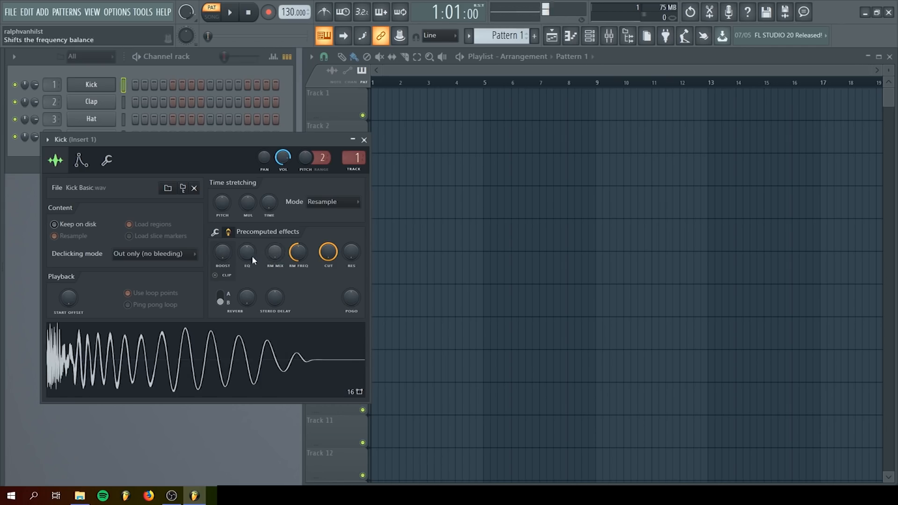
# Audition the kick with Clip enabled and Boost raised to about half, then return Boost to zero and close the channel settings.
pyautogui.click(216, 275)
pyautogui.moveTo(222, 253); pyautogui.dragTo(223, 235)
pyautogui.press('z')
pyautogui.press('z')
pyautogui.press('z')
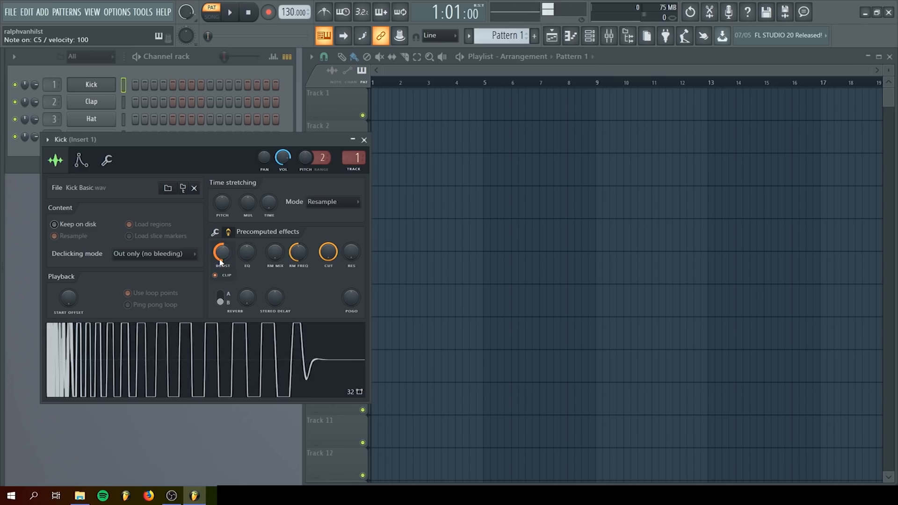
pyautogui.moveTo(220, 260); pyautogui.dragTo(220, 292)
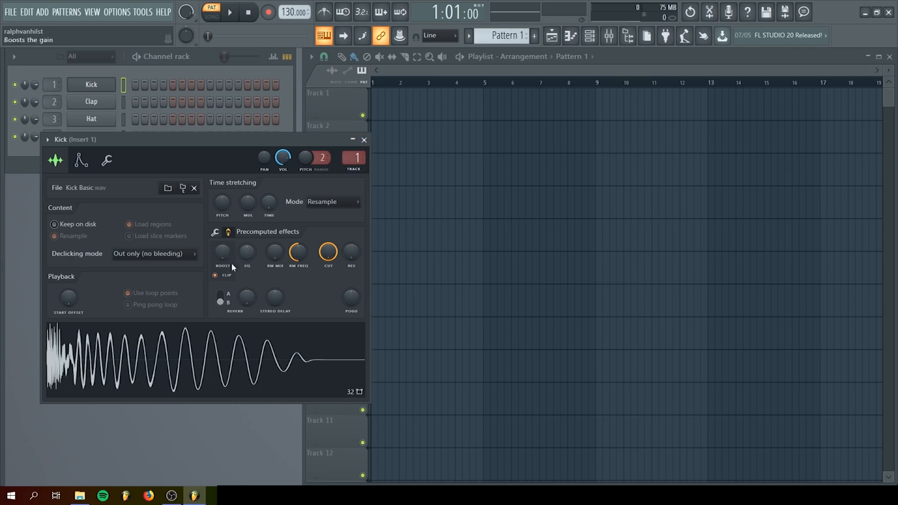
pyautogui.click(363, 140)
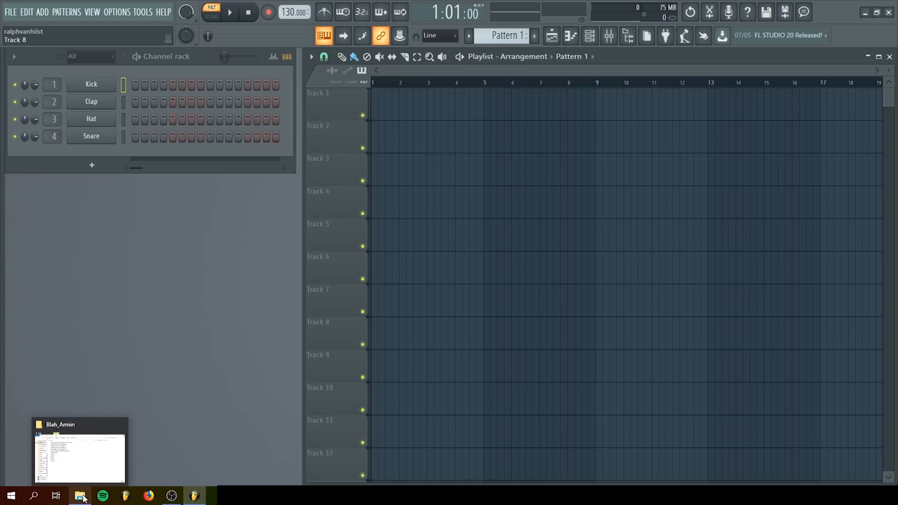
# Import the six "Blah Blah Blah 057 EXTENDED" stems from the Blah_Armin folder onto playlist tracks 1 to 6, starting at bar 1.
pyautogui.click(82, 497)
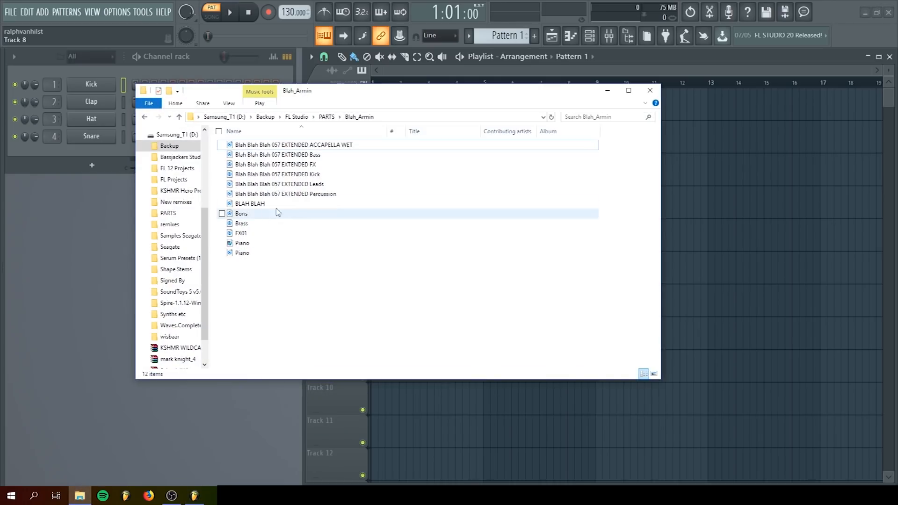
pyautogui.moveTo(352, 196); pyautogui.dragTo(692, 108)
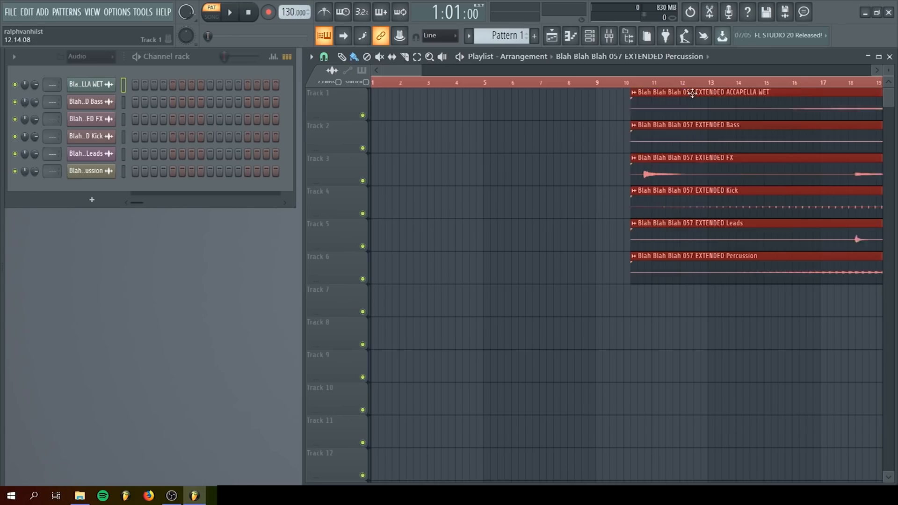
pyautogui.moveTo(740, 94); pyautogui.dragTo(396, 50)
pyautogui.rightClick(564, 383)
pyautogui.scroll(-5, 549, 291)
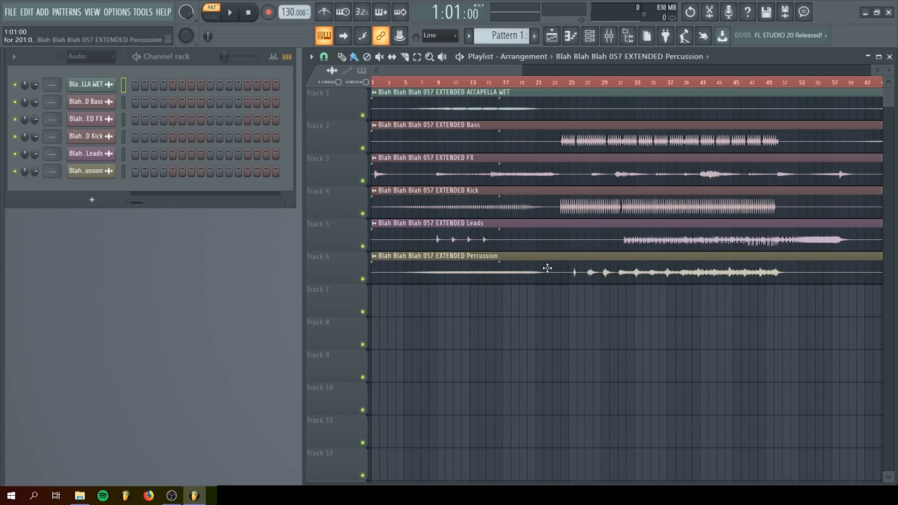
# Check the acapella clip's time-stretching mode, and set the project tempo to 138 BPM.
pyautogui.doubleClick(431, 107)
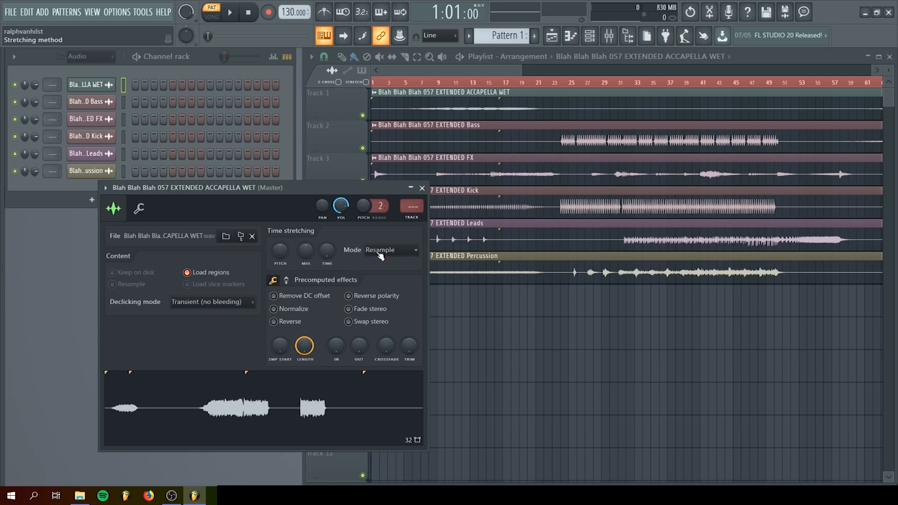
pyautogui.click(422, 190)
pyautogui.moveTo(288, 15); pyautogui.dragTo(288, 8)
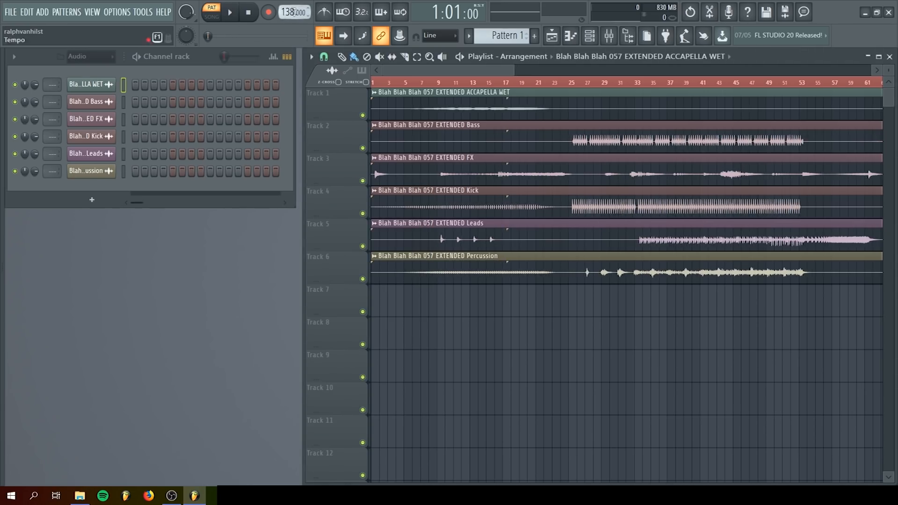
# Try the Stretch mode on the acapella clip, and switch it back to Resample.
pyautogui.doubleClick(459, 111)
pyautogui.click(391, 250)
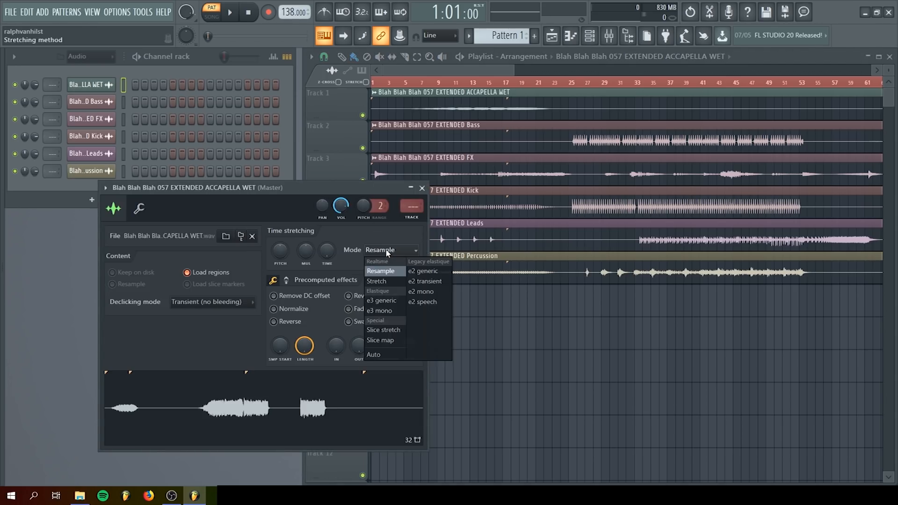
pyautogui.click(391, 280)
pyautogui.click(384, 253)
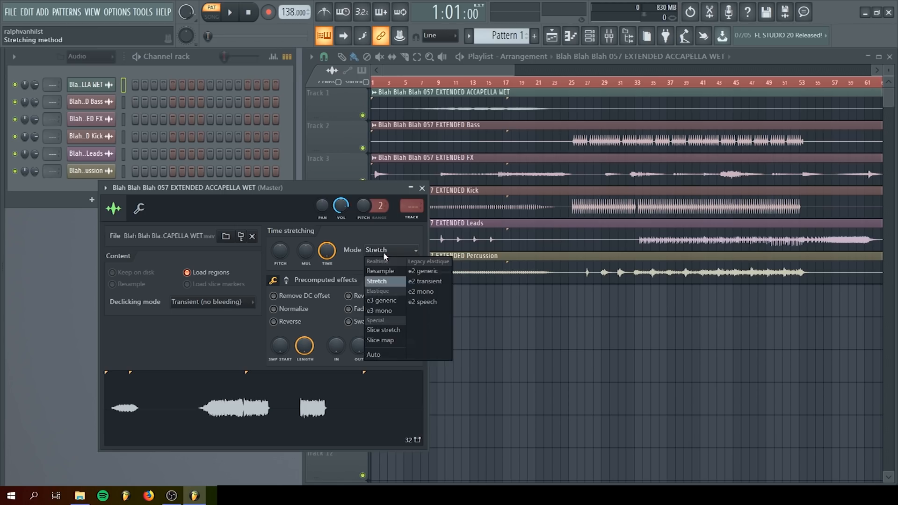
pyautogui.click(386, 270)
pyautogui.click(422, 189)
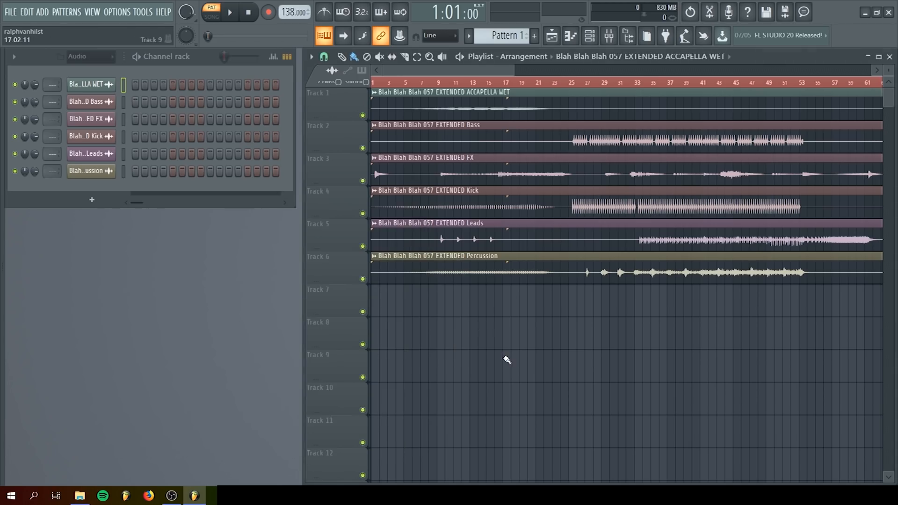
# Switch all audio clips in the project to realtime stretching with the macro.
pyautogui.scroll(-3, 504, 358)
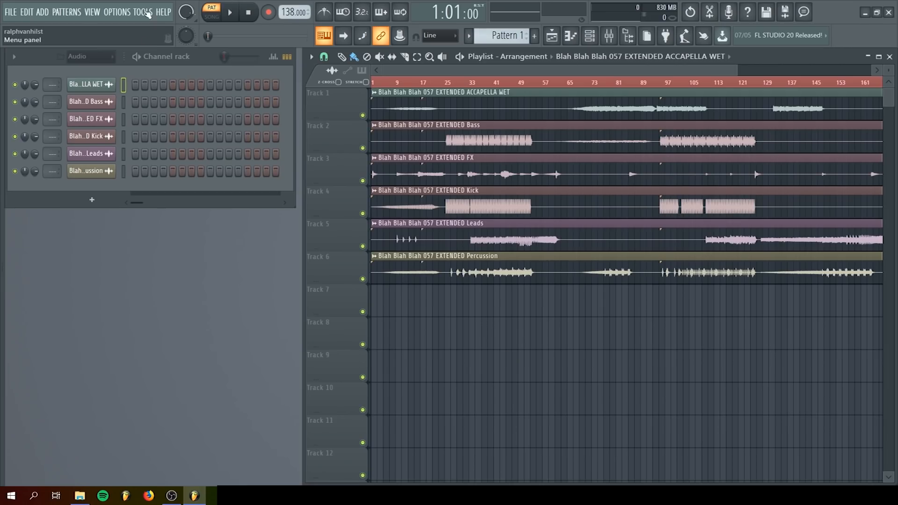
pyautogui.click(148, 13)
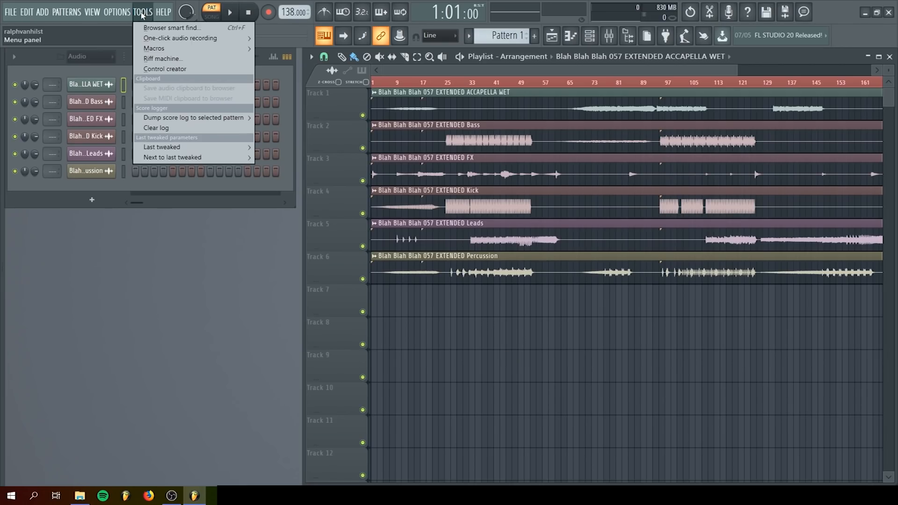
pyautogui.moveTo(164, 48)
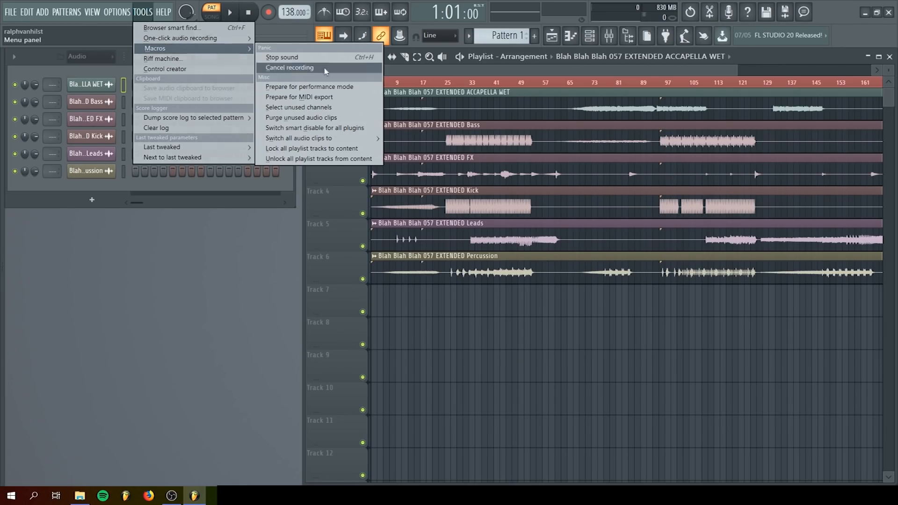
pyautogui.moveTo(328, 143)
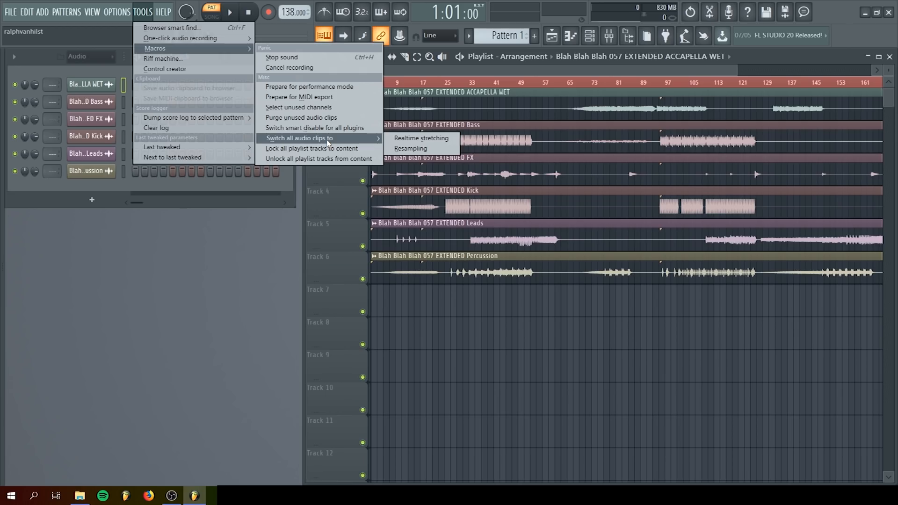
pyautogui.click(413, 141)
pyautogui.click(561, 286)
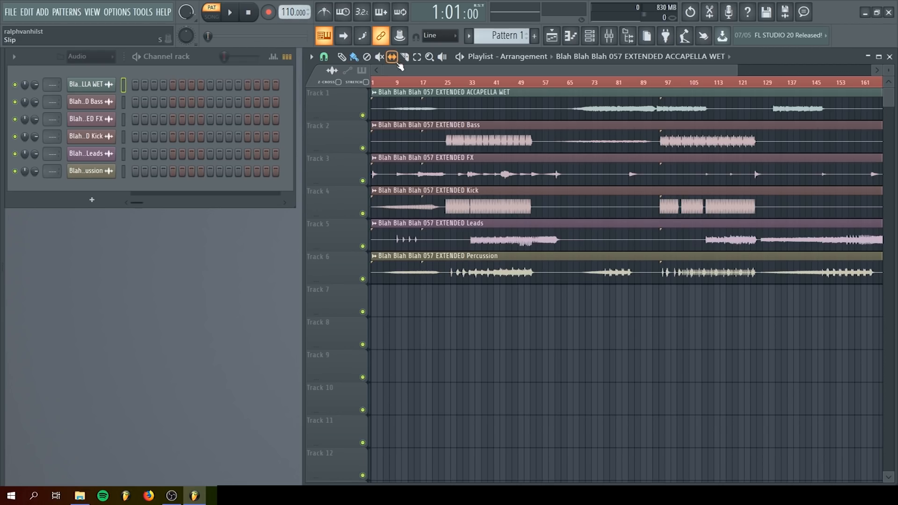
# Play the stretched stems from around bar 11 to hear them at 110 BPM, and stop playback.
pyautogui.click(405, 82)
pyautogui.press('space')
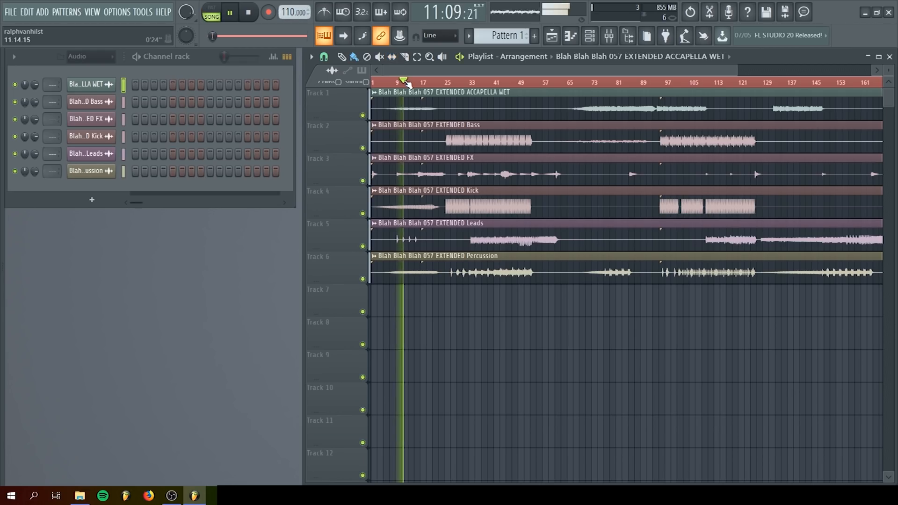
pyautogui.click(251, 14)
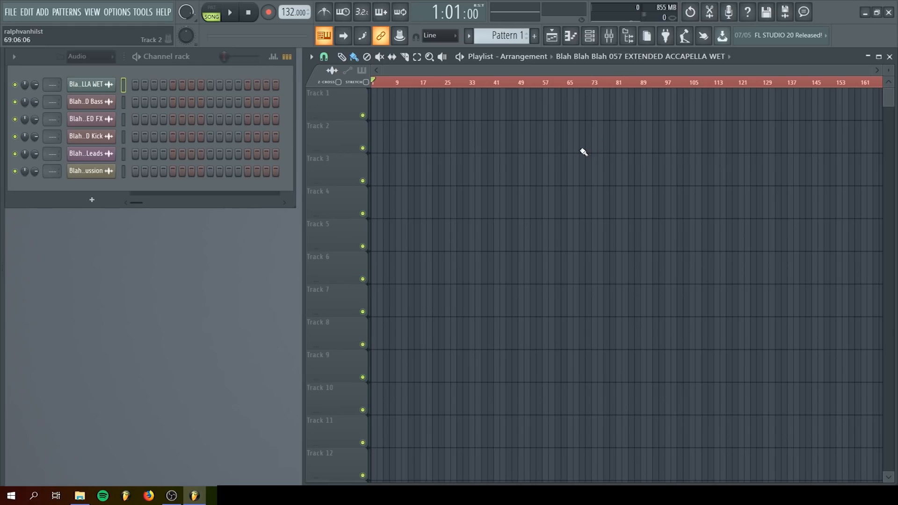
# Show the unsorted channels and place the Clap channel's sample on playlist Track 1 as an audio clip.
pyautogui.click(108, 57)
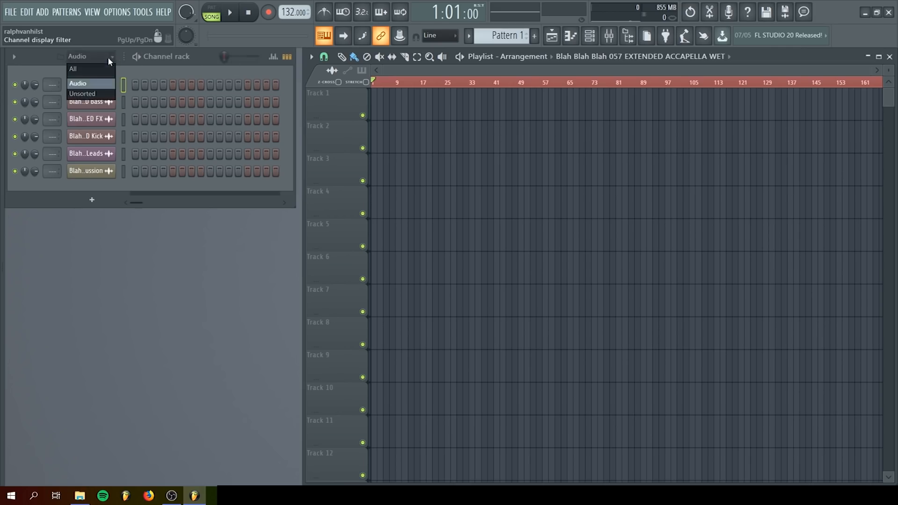
pyautogui.click(108, 93)
pyautogui.click(104, 89)
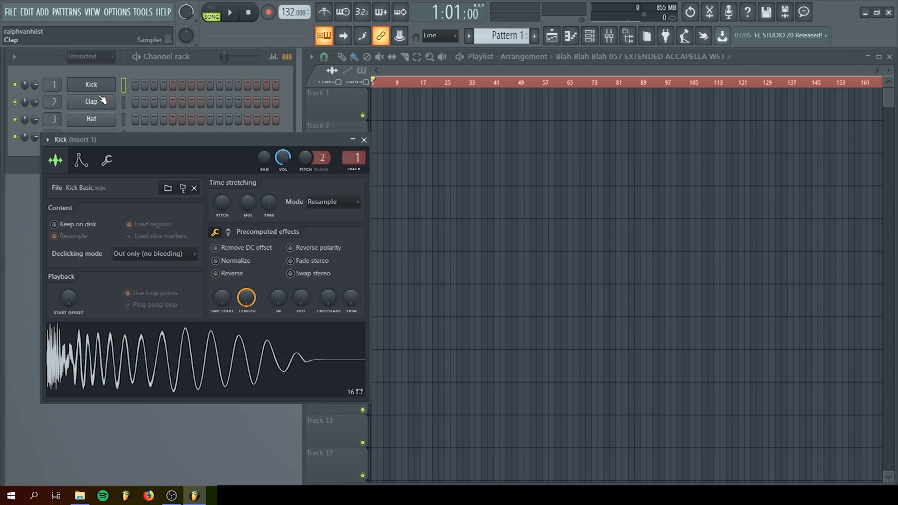
pyautogui.click(101, 100)
pyautogui.moveTo(106, 378); pyautogui.dragTo(391, 124)
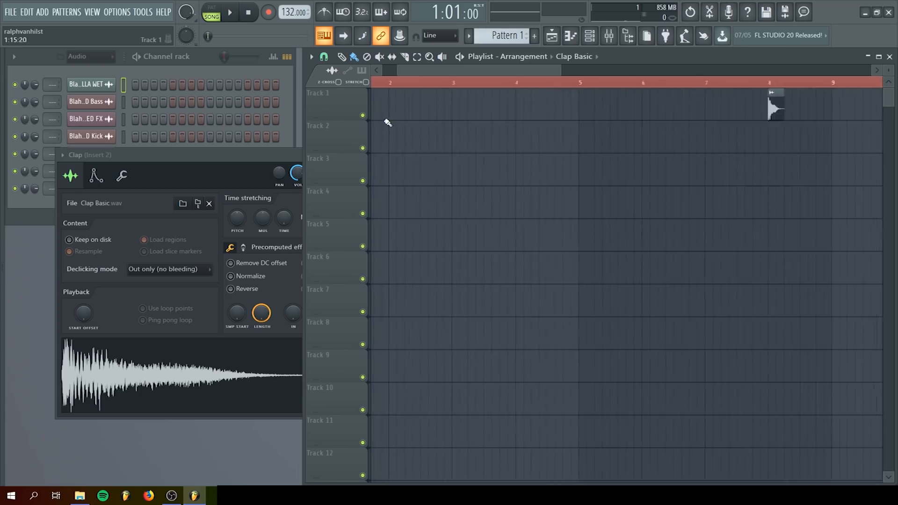
# Move the clap clip to the start of bar 5 and select the time range from bar 5 to bar 7.
pyautogui.scroll(3, 388, 122)
pyautogui.moveTo(464, 71); pyautogui.dragTo(612, 70)
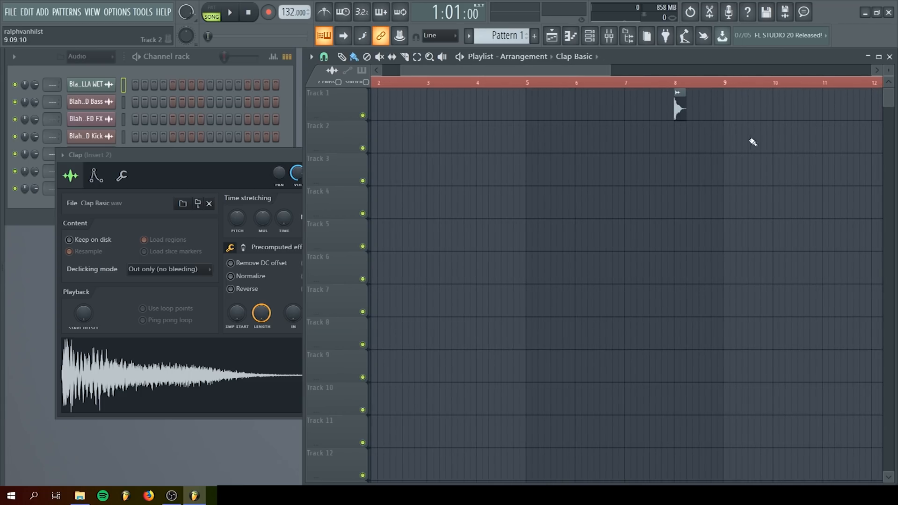
pyautogui.moveTo(677, 112); pyautogui.dragTo(532, 117)
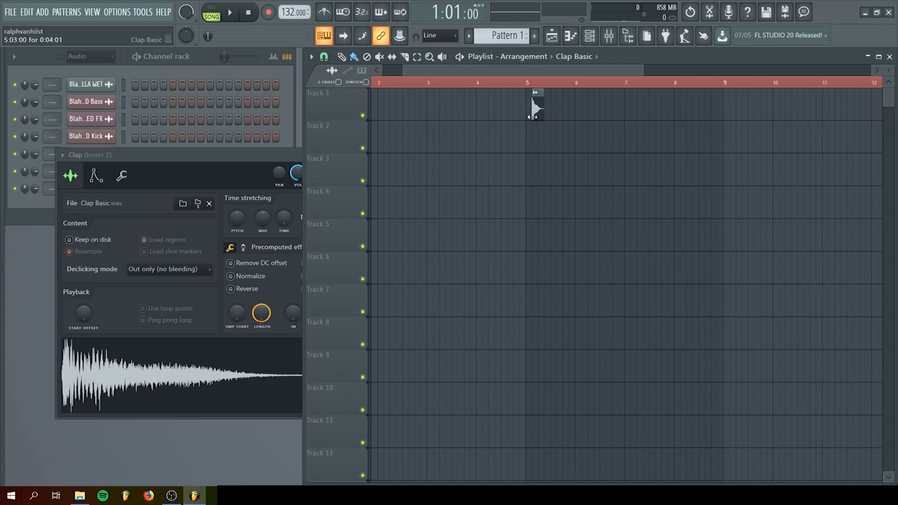
pyautogui.moveTo(532, 85); pyautogui.dragTo(627, 89)
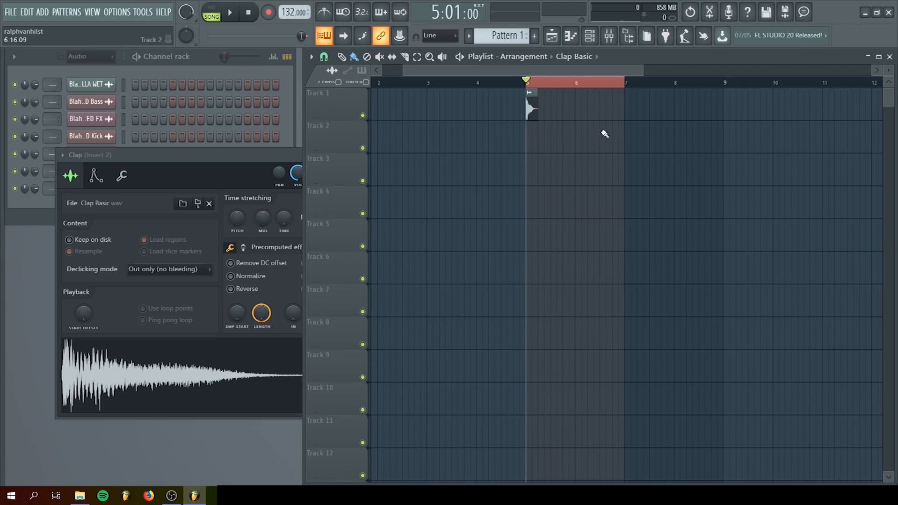
# Route the clap clip to mixer track 5 and load Fruity Reeverb in its first effect slot with the low cut at 917 Hz.
pyautogui.doubleClick(531, 107)
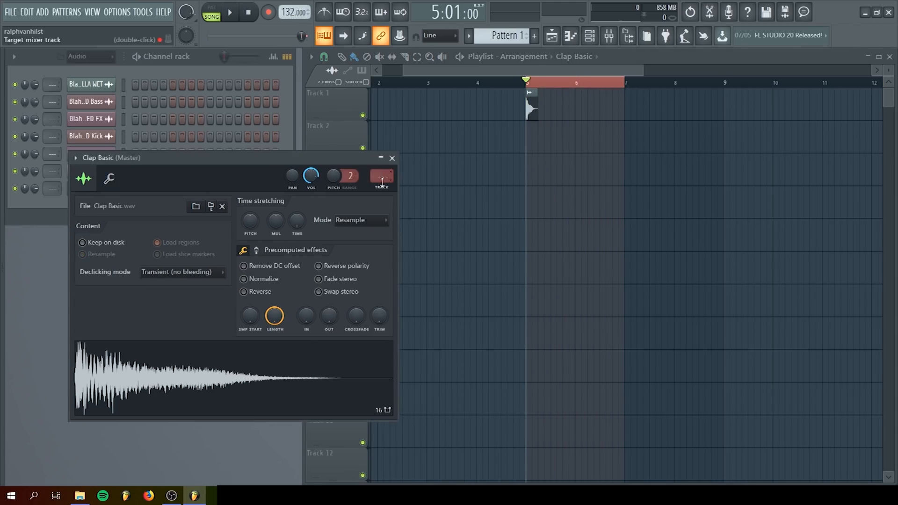
pyautogui.doubleClick(382, 182)
pyautogui.click(662, 182)
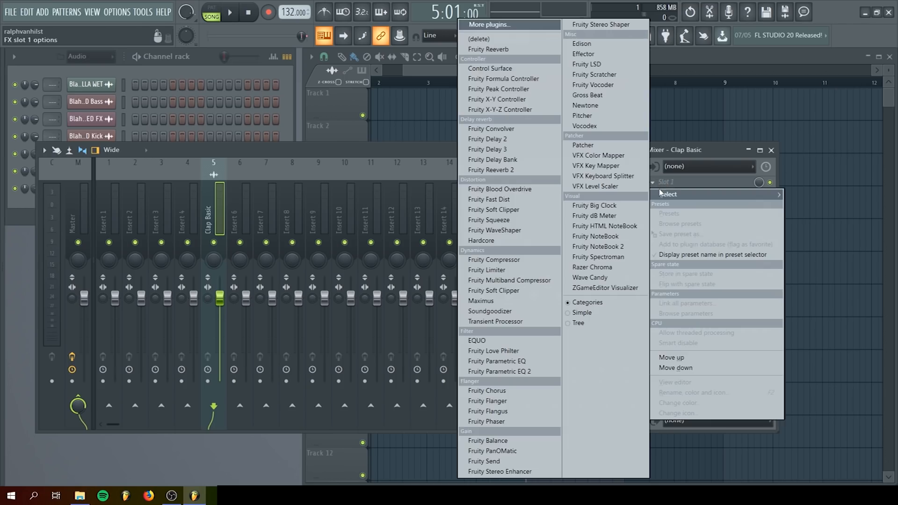
pyautogui.click(500, 52)
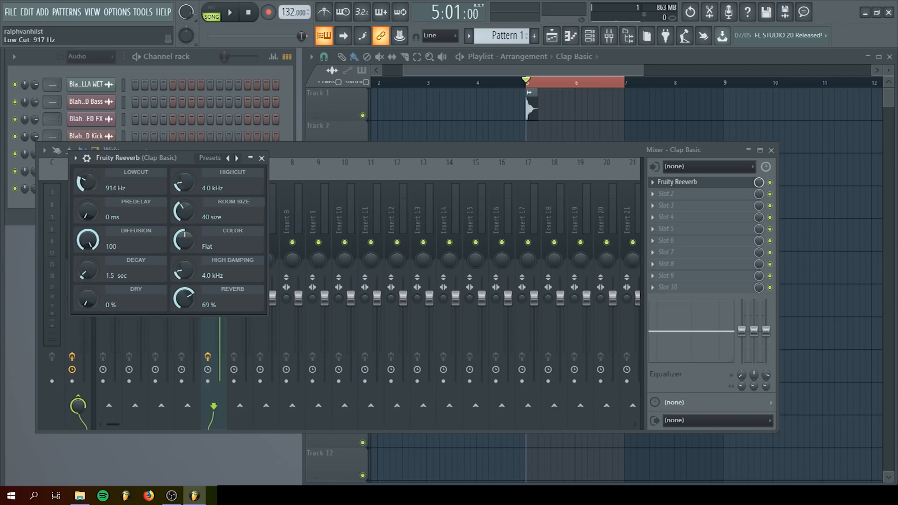
pyautogui.click(264, 161)
# Play the selected bars to hear the reverb on the clap, and stop playback.
pyautogui.rightClick(431, 114)
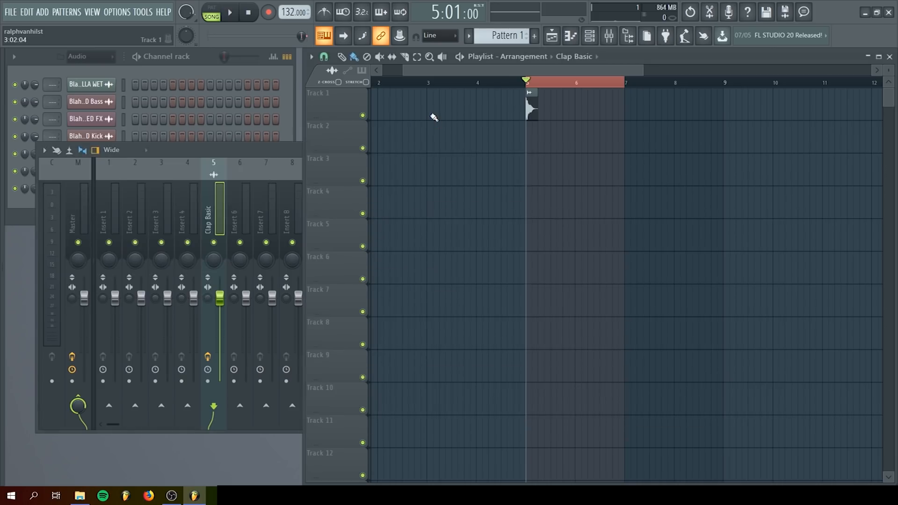
pyautogui.press('space')
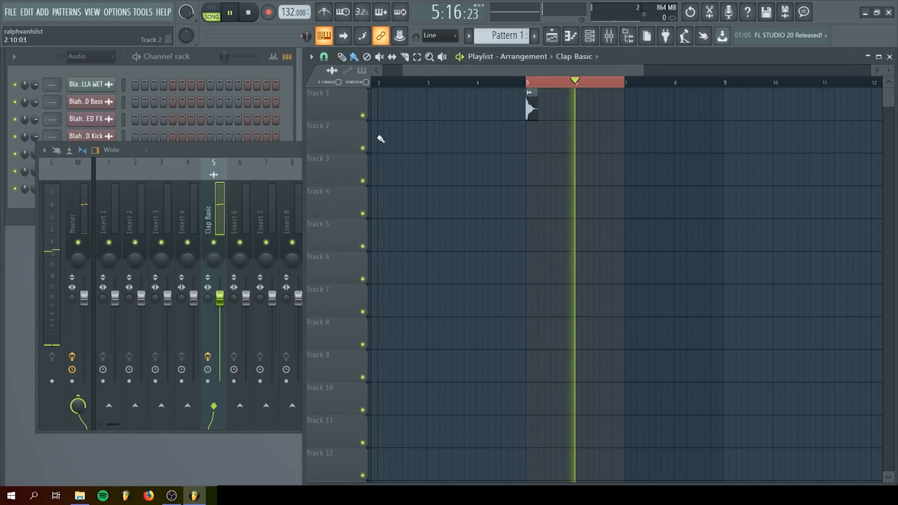
pyautogui.press('space')
# Set the clap reverb's decay to 2.8 sec, check it in playback, and close the mixer.
pyautogui.click(250, 151)
pyautogui.click(695, 184)
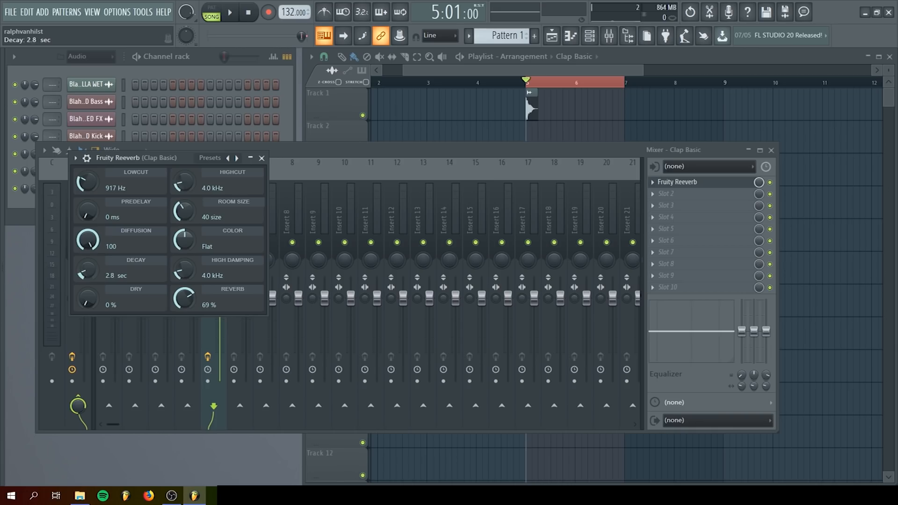
pyautogui.press('space')
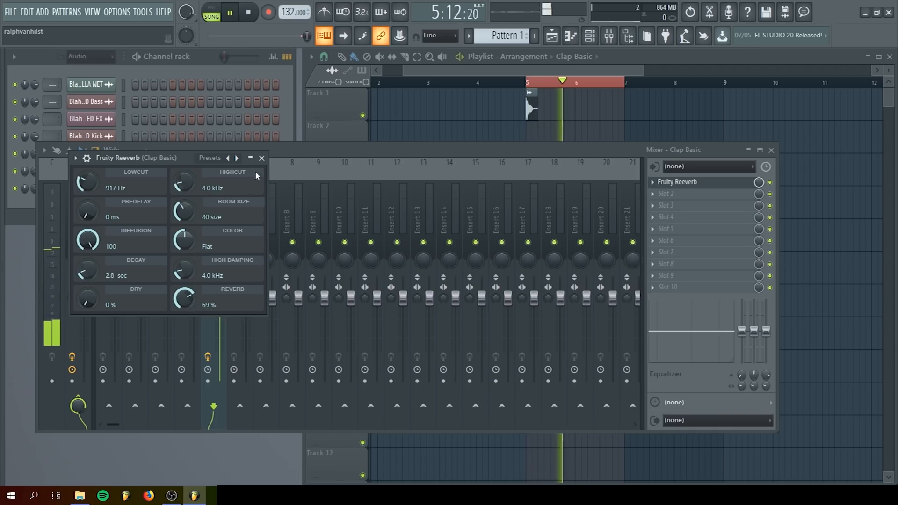
pyautogui.click(262, 158)
pyautogui.press('space')
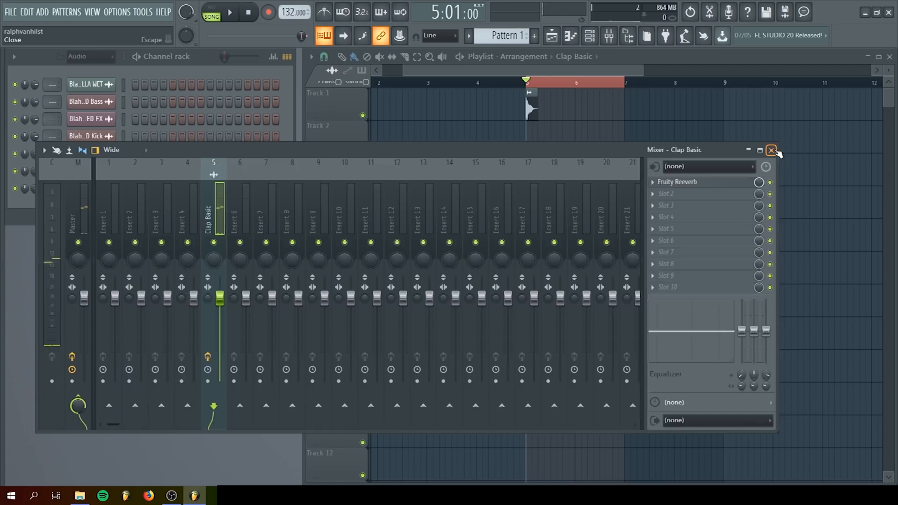
pyautogui.click(772, 151)
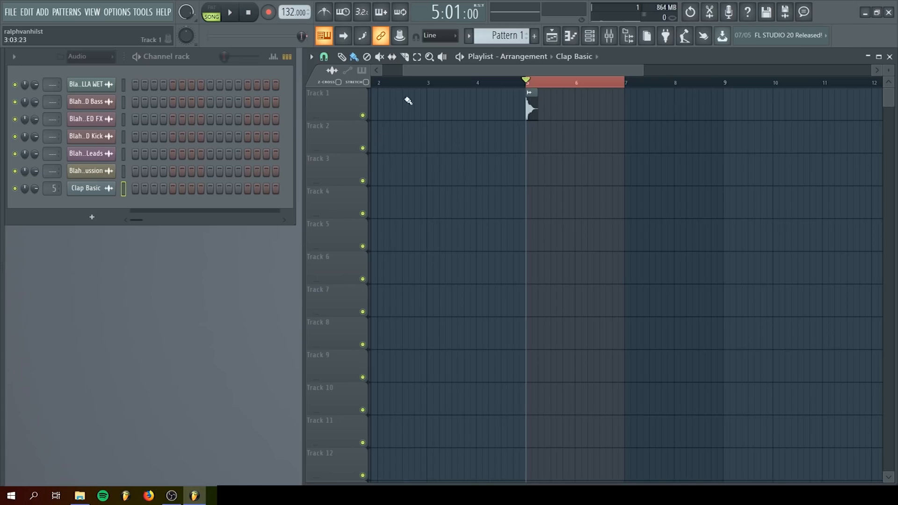
# Consolidate the clap clip with its reverb tail from the selection start, and play the rendered clip.
pyautogui.click(311, 57)
pyautogui.moveTo(330, 81)
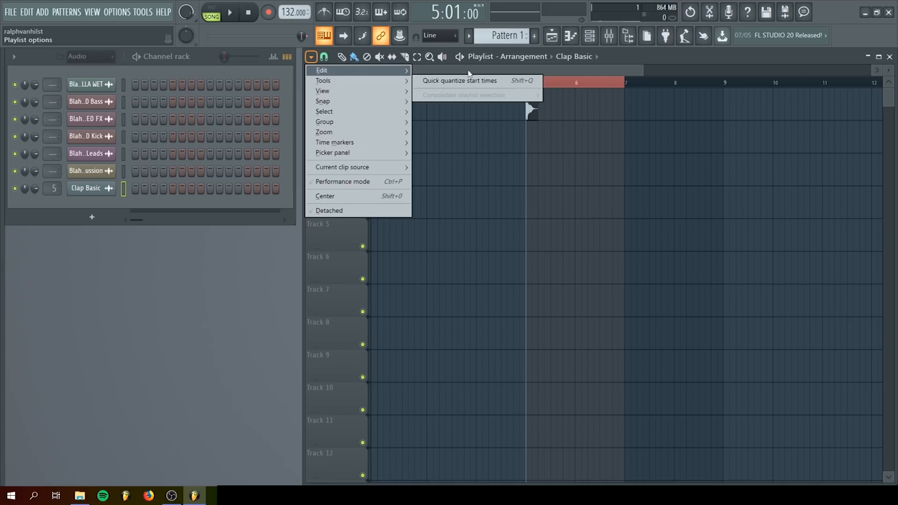
pyautogui.click(532, 230)
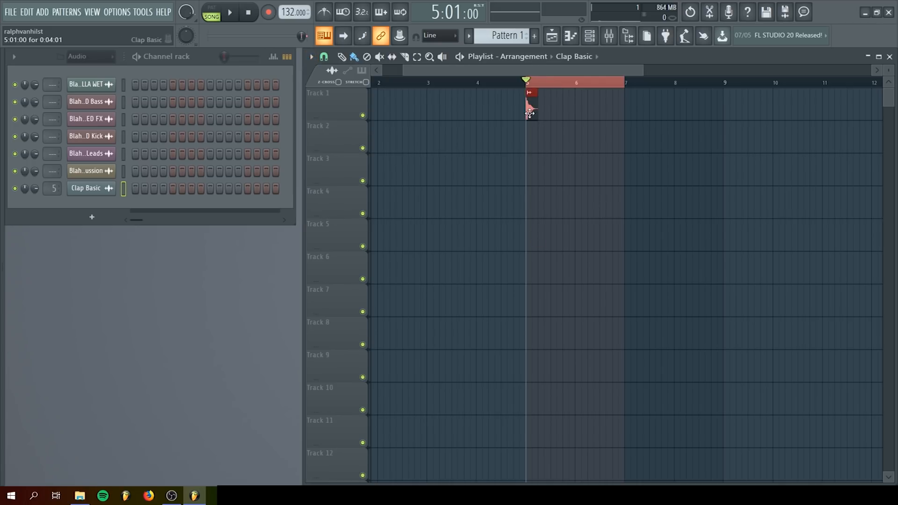
pyautogui.click(311, 57)
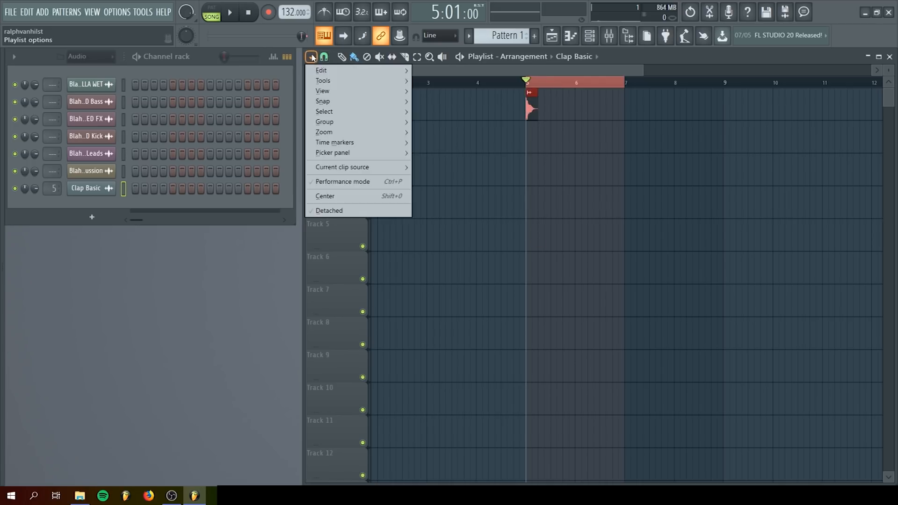
pyautogui.moveTo(329, 81)
pyautogui.moveTo(466, 99)
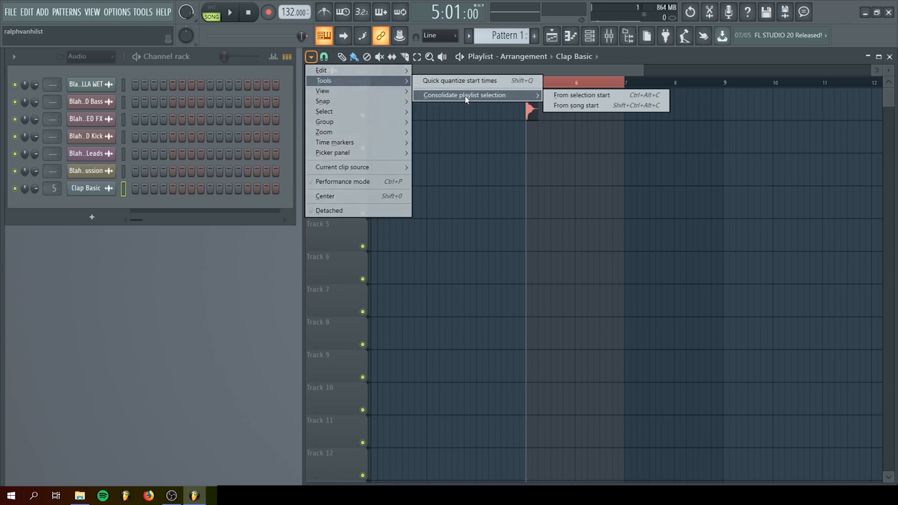
pyautogui.click(572, 96)
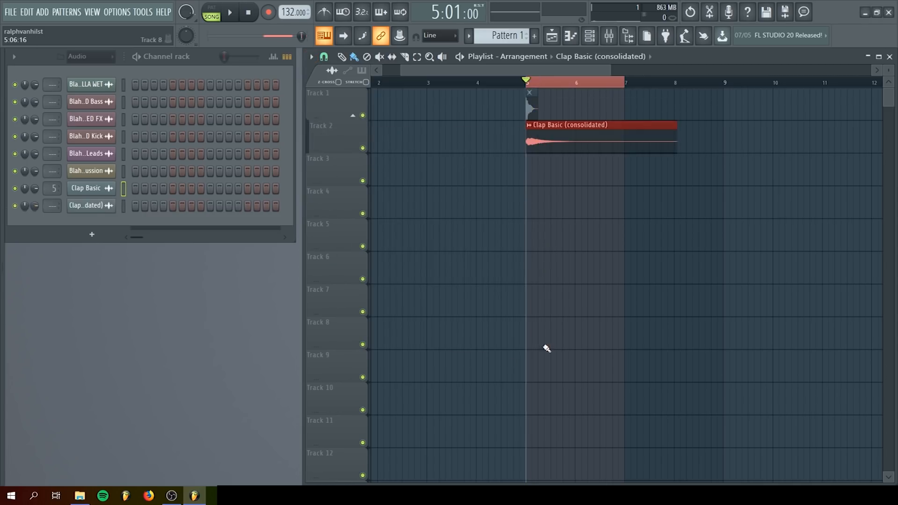
pyautogui.press('space')
pyautogui.press('space')
# Remove Fruity Reeverb from the first effect slot of the original clap's mixer track 5, and close the mixer.
pyautogui.doubleClick(530, 110)
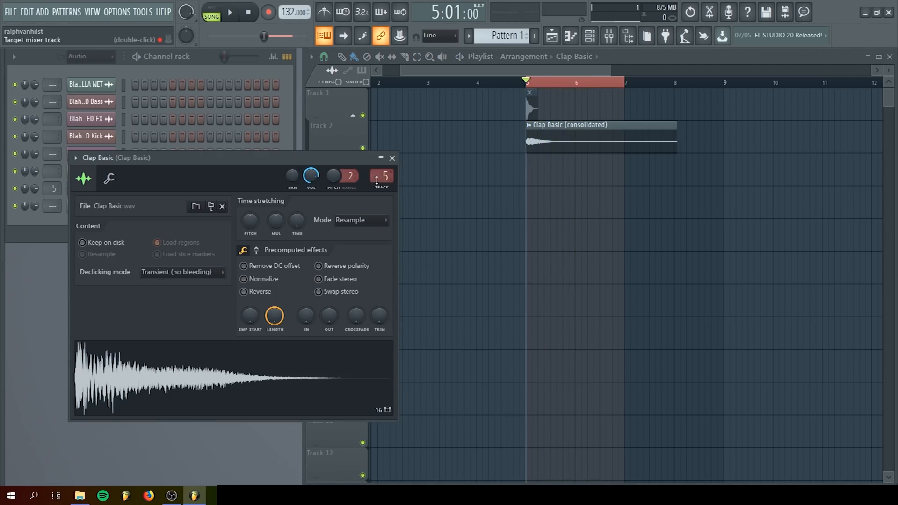
pyautogui.doubleClick(377, 180)
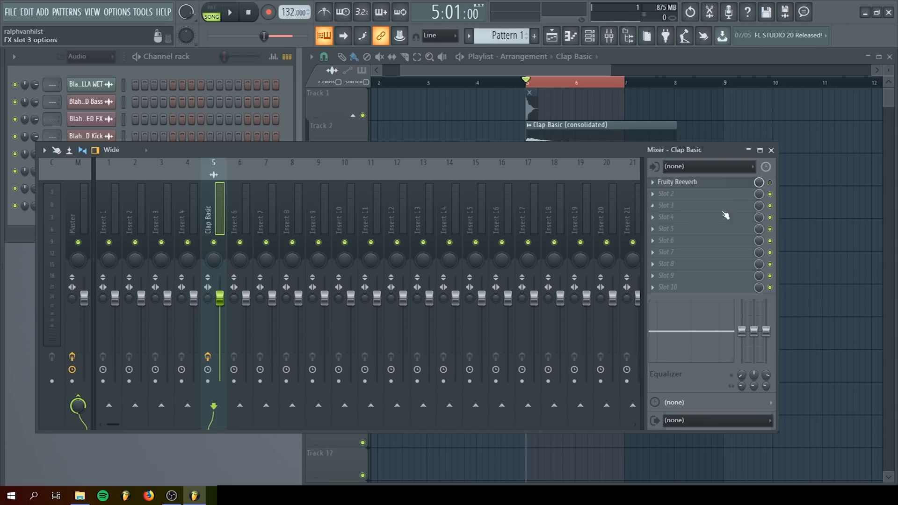
pyautogui.click(656, 185)
pyautogui.moveTo(671, 194)
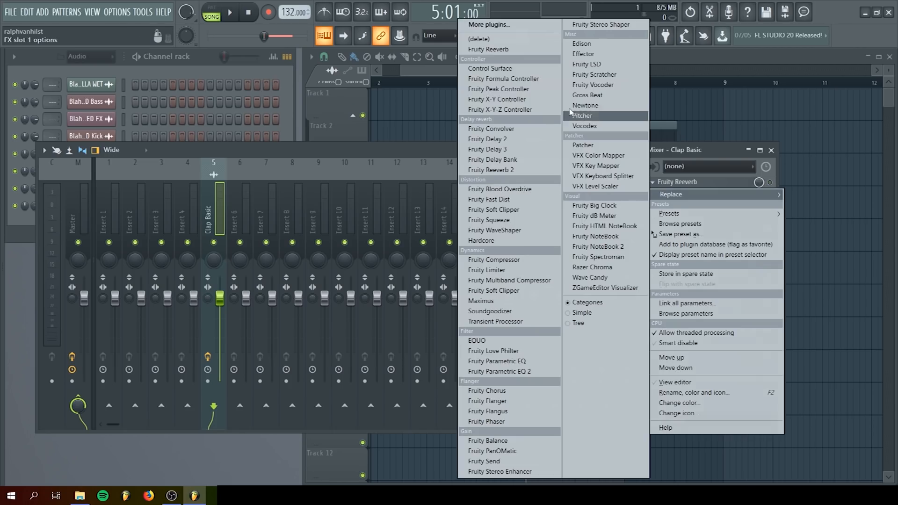
pyautogui.click(518, 42)
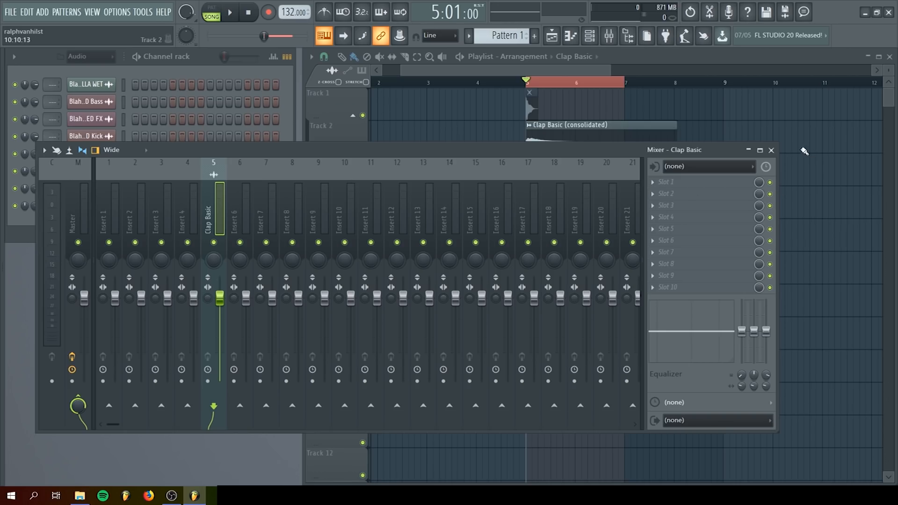
pyautogui.click(772, 151)
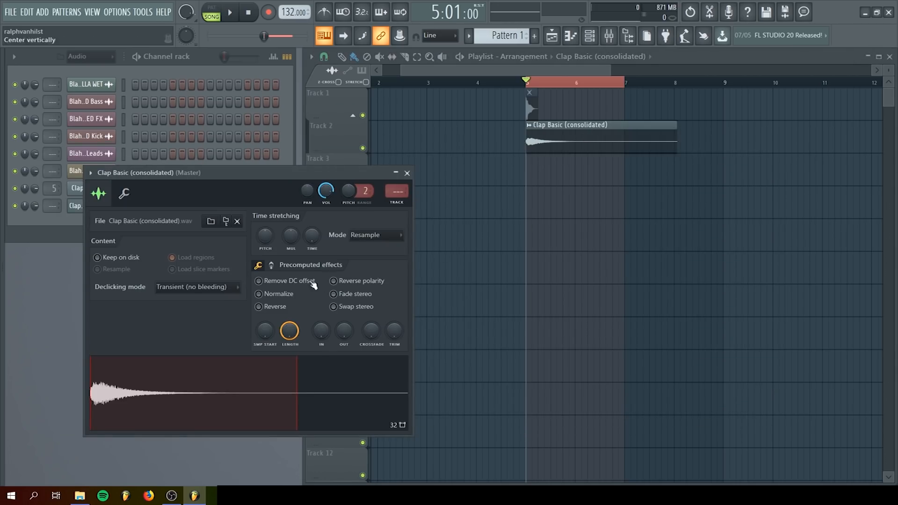
# Reverse the consolidated clap sample and fit its clip into bar 4, ending where the original clap starts.
pyautogui.click(259, 306)
pyautogui.moveTo(344, 333); pyautogui.dragTo(344, 323)
pyautogui.click(547, 92)
pyautogui.moveTo(526, 141); pyautogui.dragTo(486, 147)
# Unmute the original clap clip on track 1 and repeat it on all four beats of bar 5.
pyautogui.scroll(8, 492, 134)
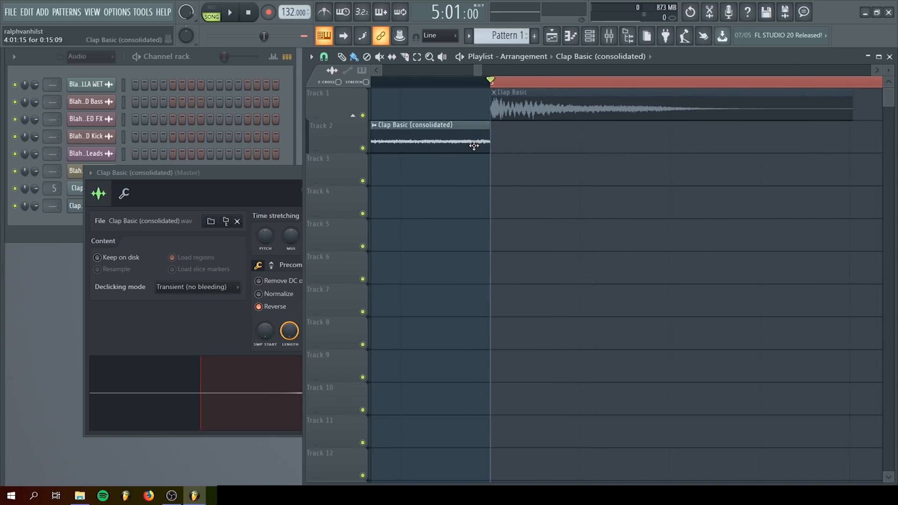
pyautogui.scroll(-8, 473, 146)
pyautogui.click(474, 113)
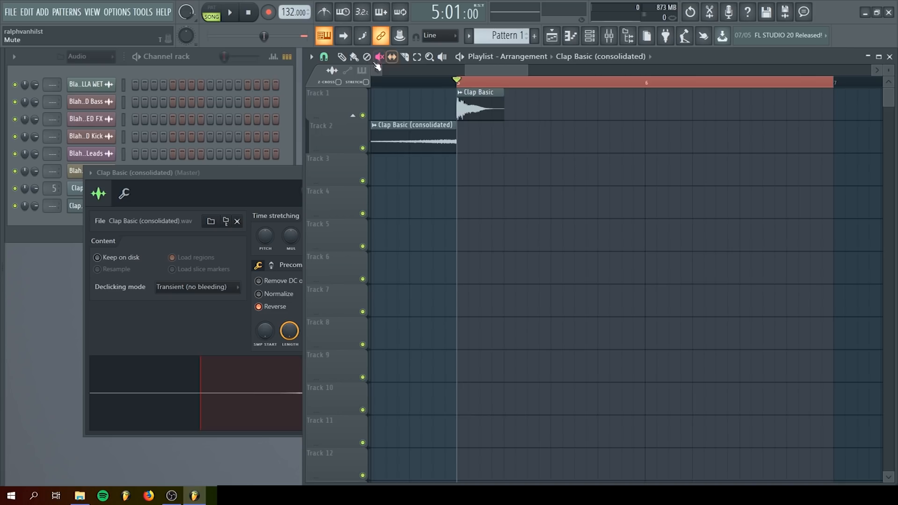
pyautogui.scroll(-3, 395, 106)
pyautogui.moveTo(438, 108); pyautogui.dragTo(505, 115)
pyautogui.scroll(-3, 437, 136)
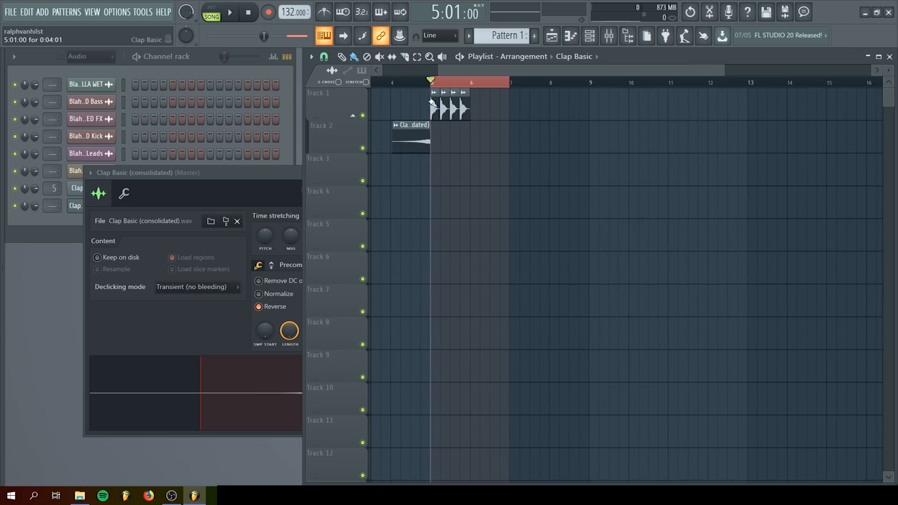
# Play the reversed clap build-up from bar 4, clear the time selection, and stop playback.
pyautogui.click(392, 82)
pyautogui.press('space')
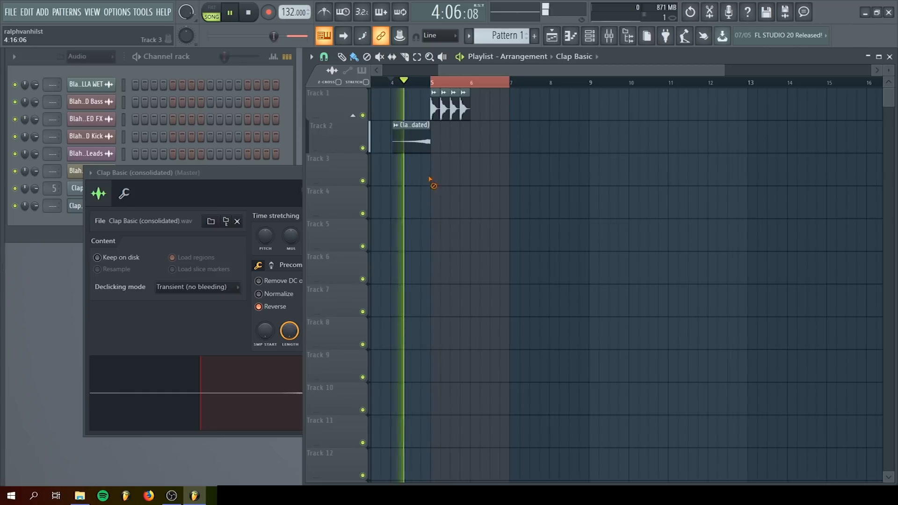
pyautogui.rightClick(422, 83)
pyautogui.press('space')
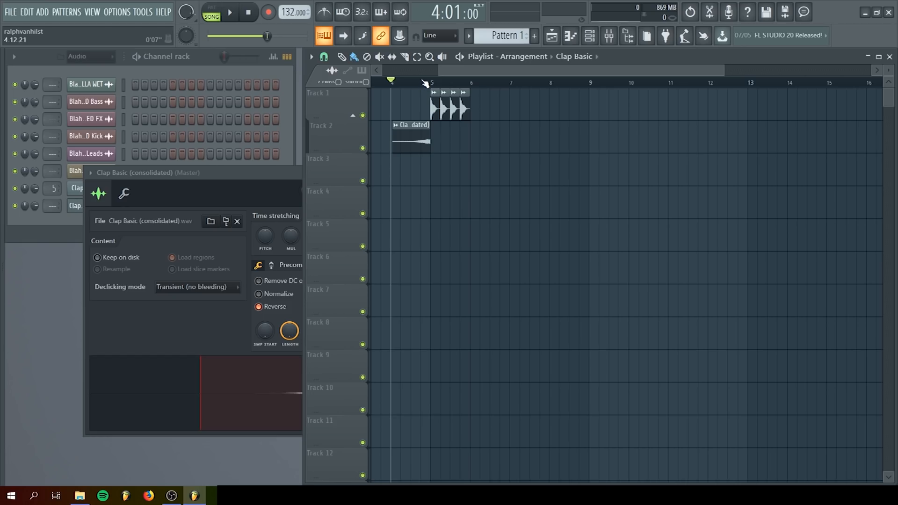
# Delete the reversed clap clip on track 2 and all clap clips on track 1.
pyautogui.moveTo(438, 71); pyautogui.dragTo(381, 72)
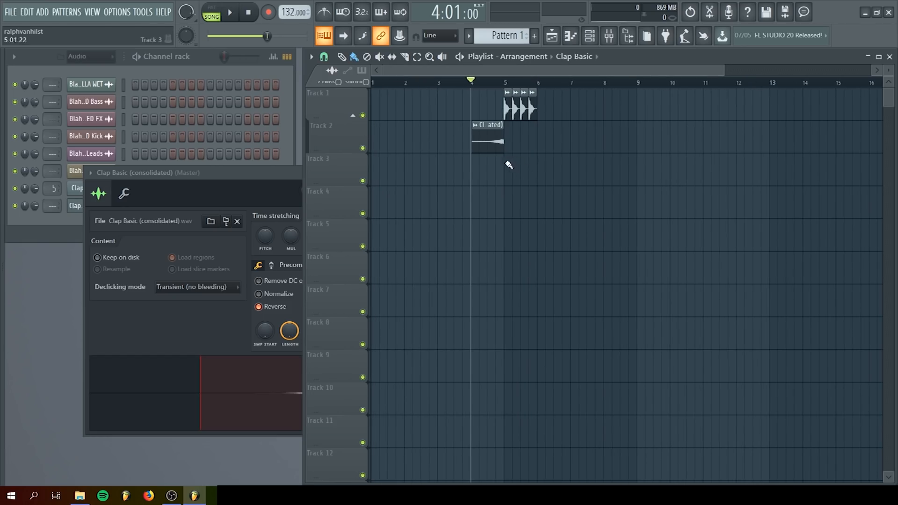
pyautogui.rightClick(500, 146)
pyautogui.rightClick(520, 109)
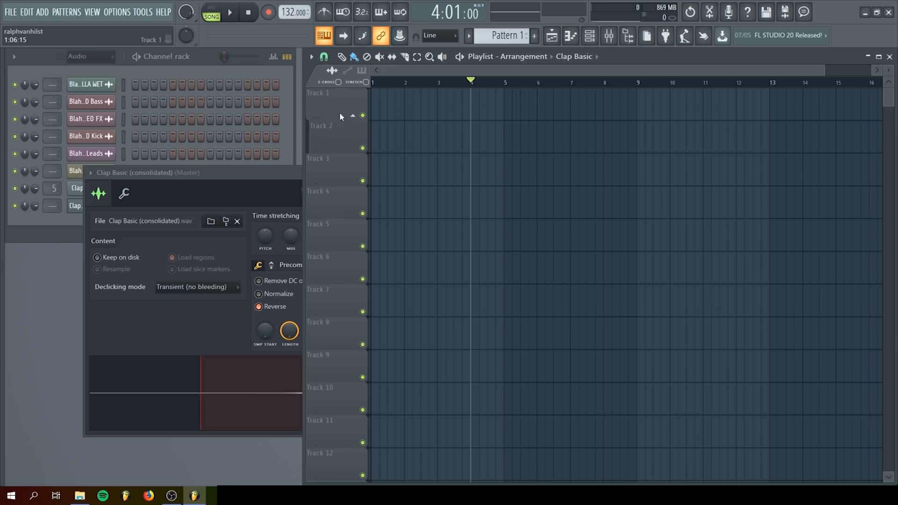
# Add the unsorted Kick sample to track 1 on every beat of bars 1 to 4, omitting the last beat of bars 2 and 4.
pyautogui.click(108, 58)
pyautogui.click(102, 93)
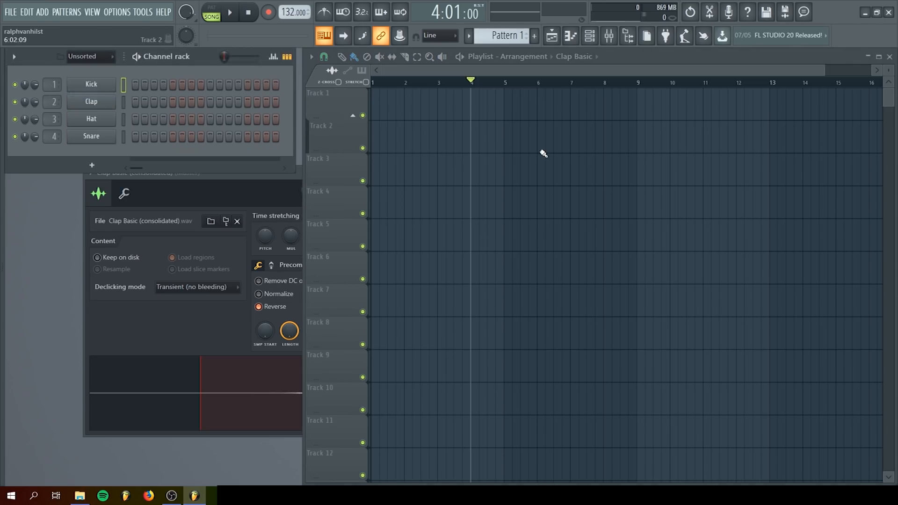
pyautogui.click(108, 88)
pyautogui.moveTo(109, 89); pyautogui.dragTo(501, 110)
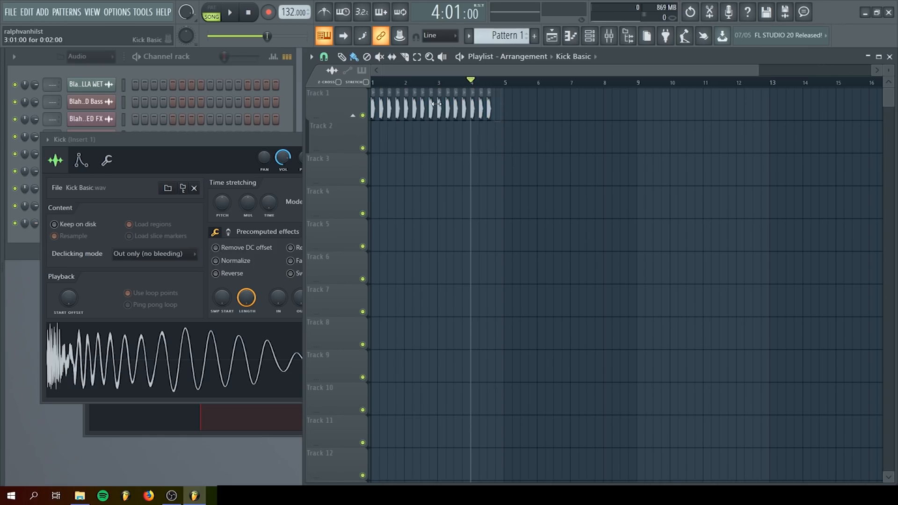
# Add the unsorted Clap sample to track 2 on beats 2 and 4 of bars 1 to 4.
pyautogui.click(88, 56)
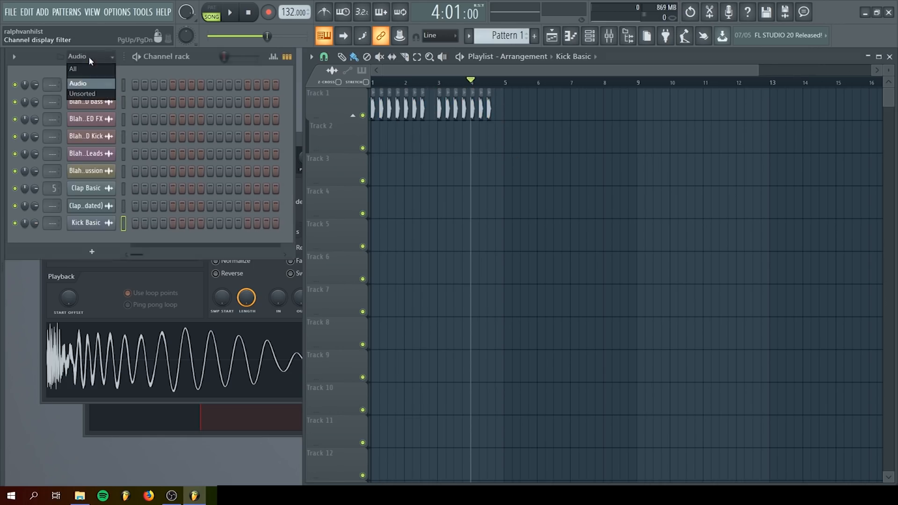
pyautogui.click(91, 94)
pyautogui.click(101, 105)
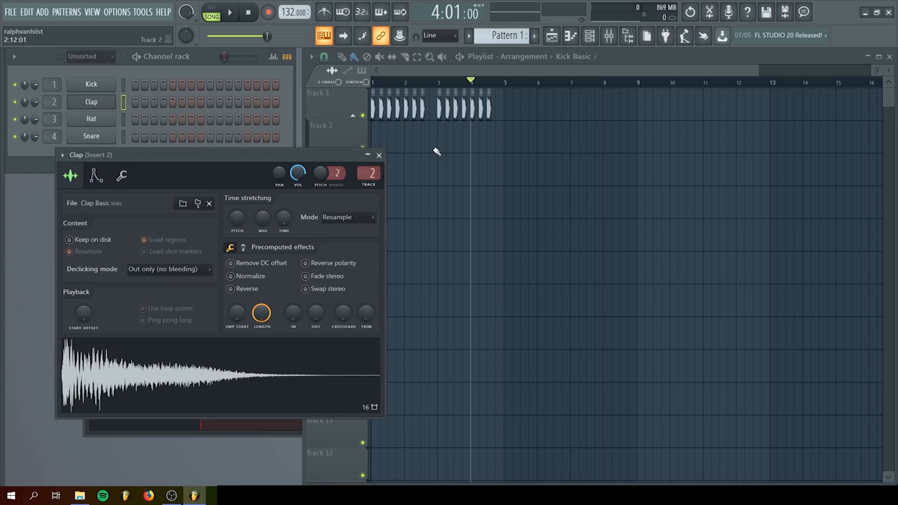
pyautogui.moveTo(180, 368); pyautogui.dragTo(398, 144)
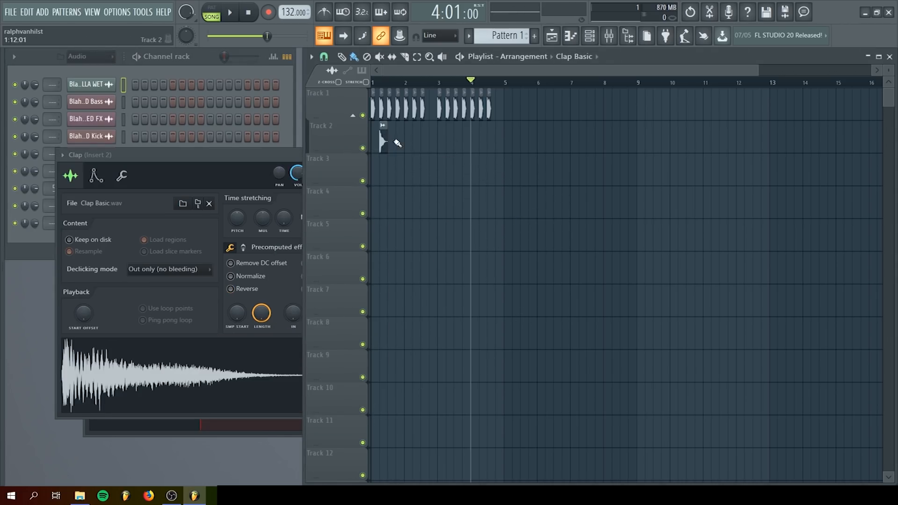
pyautogui.click(415, 141)
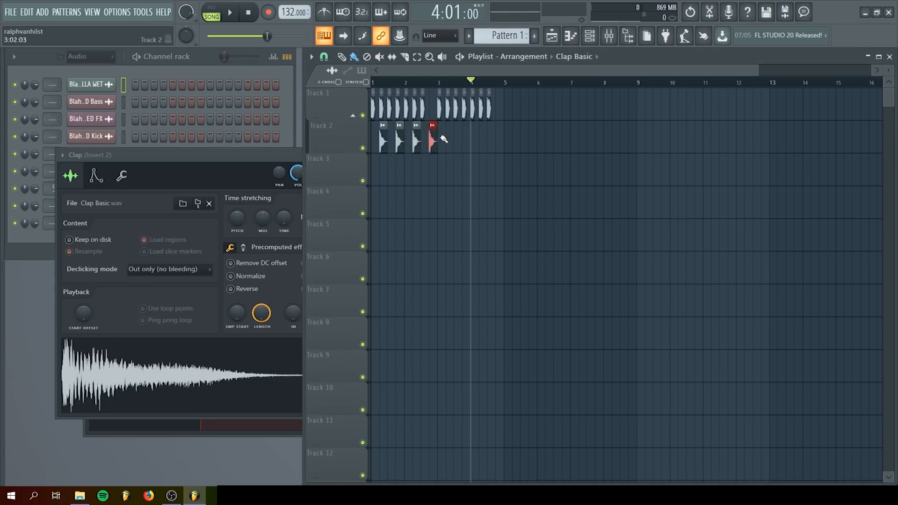
pyautogui.click(484, 143)
pyautogui.click(499, 142)
# Open the Hat sample from the unsorted channels and add it to the start of playlist track 3.
pyautogui.click(88, 56)
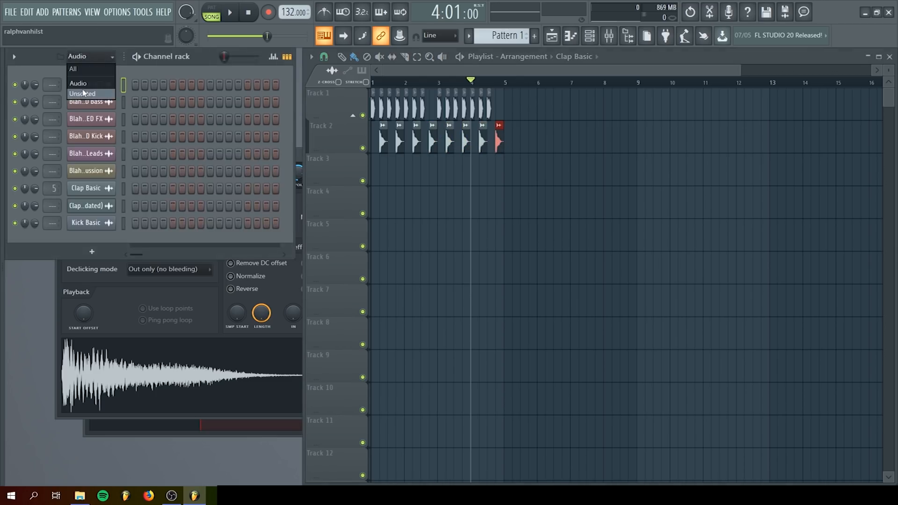
pyautogui.click(85, 94)
pyautogui.click(97, 120)
pyautogui.moveTo(150, 371); pyautogui.dragTo(402, 182)
pyautogui.scroll(4, 371, 171)
pyautogui.scroll(-4, 403, 181)
pyautogui.scroll(3, 401, 175)
pyautogui.scroll(-4, 400, 176)
pyautogui.scroll(2, 400, 176)
pyautogui.scroll(2, 400, 175)
pyautogui.scroll(-5, 400, 175)
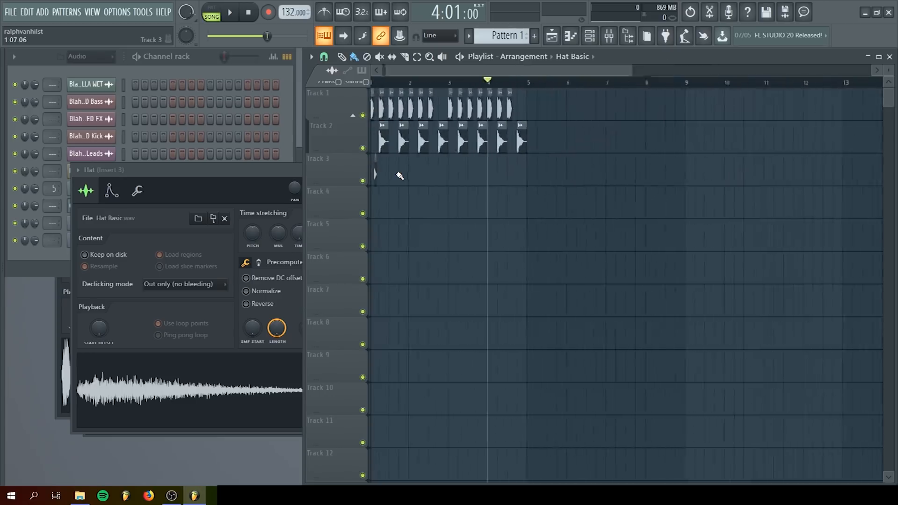
pyautogui.scroll(5, 400, 175)
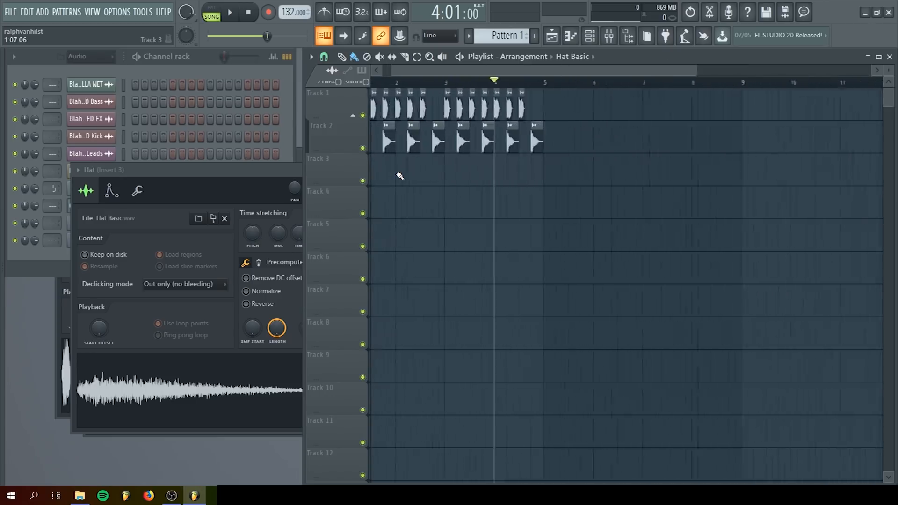
pyautogui.scroll(-2, 400, 175)
pyautogui.scroll(1, 399, 174)
pyautogui.scroll(-2, 399, 175)
pyautogui.scroll(3, 403, 174)
pyautogui.scroll(9, 413, 172)
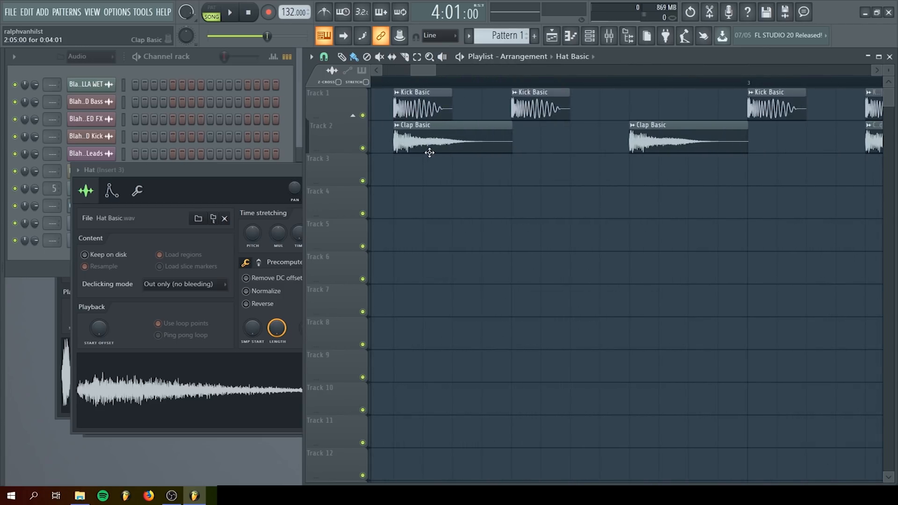
pyautogui.scroll(4, 429, 153)
pyautogui.scroll(-4, 429, 152)
pyautogui.scroll(-7, 429, 153)
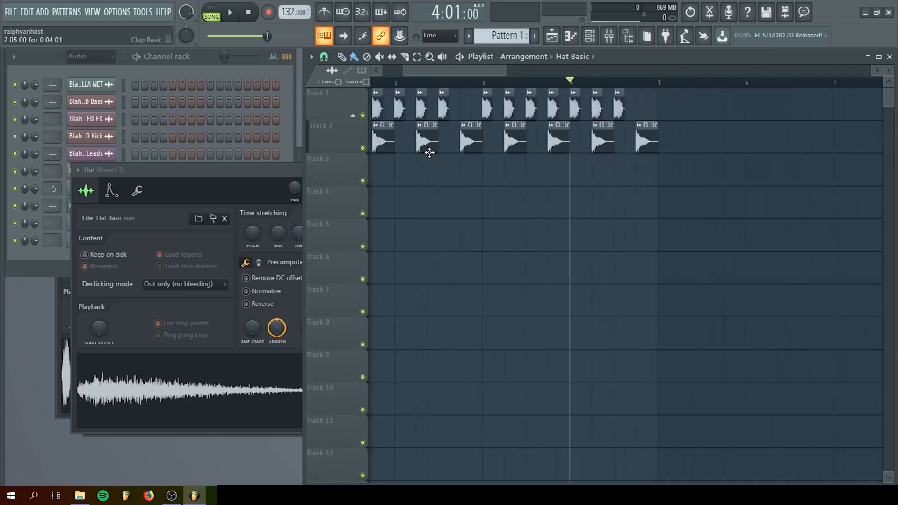
pyautogui.scroll(-1, 429, 153)
pyautogui.scroll(2, 430, 153)
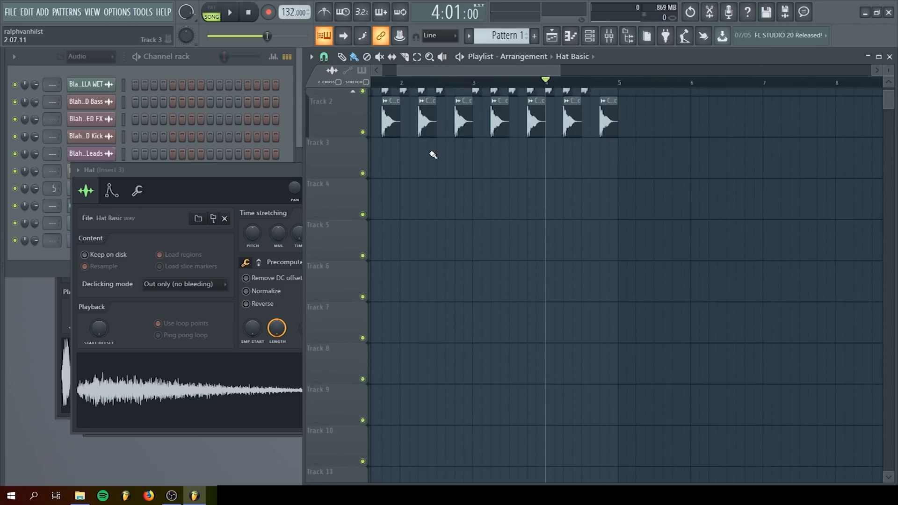
pyautogui.scroll(-2, 377, 156)
# Place Hat Basic clips on track 3 on the off-beats of bar 1.
pyautogui.scroll(5, 368, 159)
pyautogui.click(437, 159)
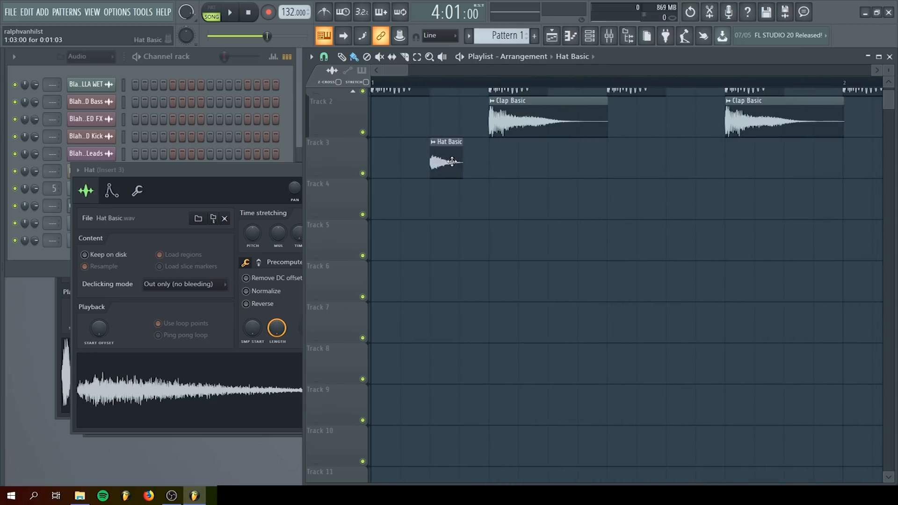
pyautogui.click(564, 166)
pyautogui.click(692, 165)
pyautogui.hscroll(2, 702, 168)
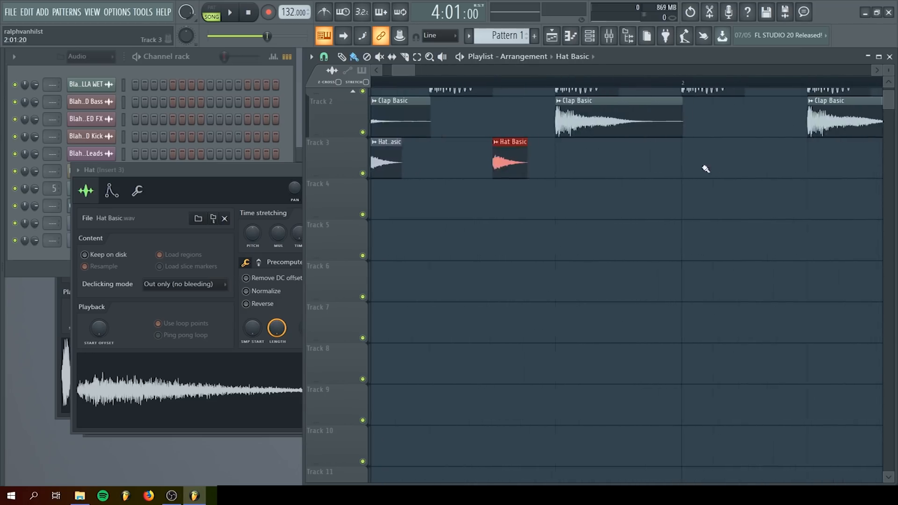
pyautogui.scroll(-3, 629, 168)
# Select the four hat clips of bar 1 and repeat them on track 3 up to the end of bar 4.
pyautogui.moveTo(627, 171); pyautogui.dragTo(388, 162)
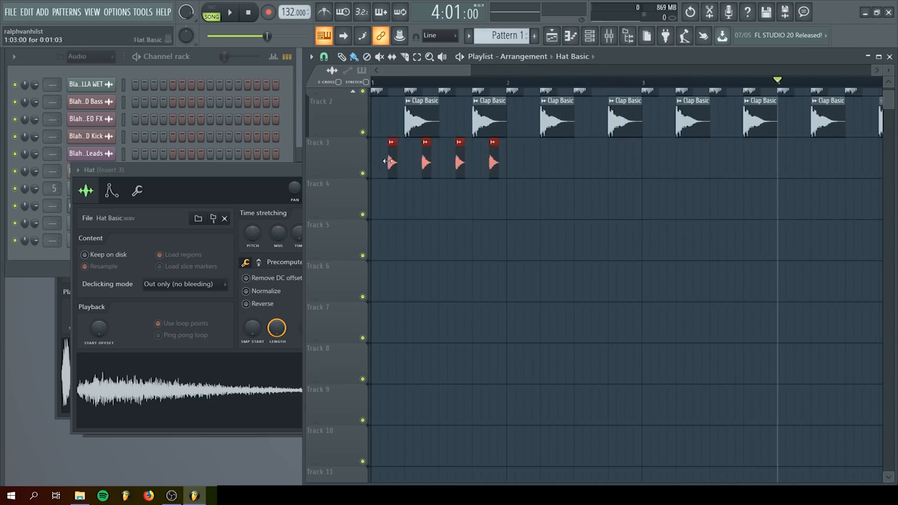
pyautogui.moveTo(540, 171); pyautogui.dragTo(381, 166)
pyautogui.moveTo(396, 166); pyautogui.dragTo(796, 171)
pyautogui.scroll(-2, 797, 184)
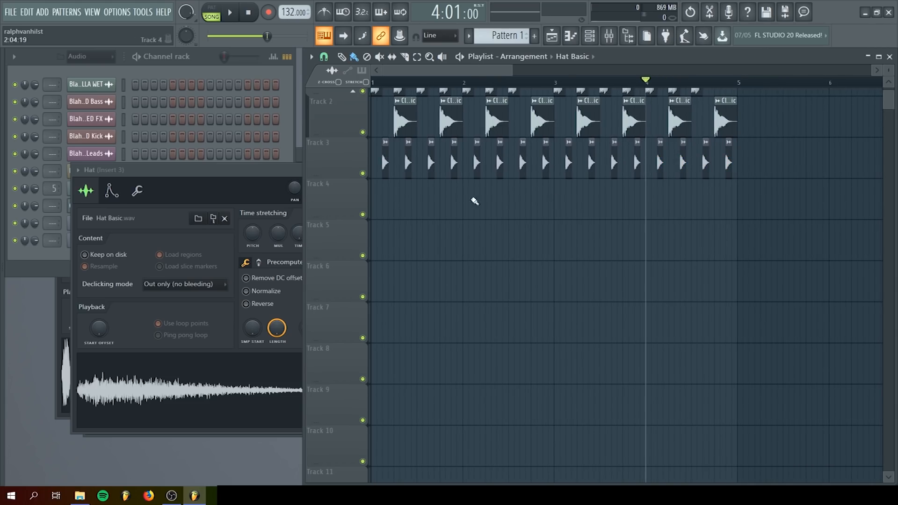
# Delete the last hat clip and the last clap clip in both bar 2 and bar 4.
pyautogui.rightClick(542, 166)
pyautogui.rightClick(728, 163)
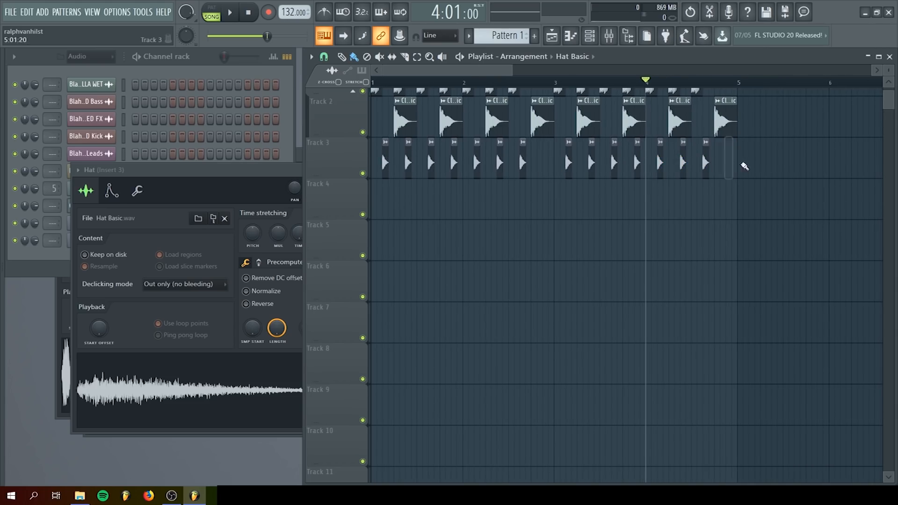
pyautogui.scroll(1, 745, 165)
pyautogui.rightClick(545, 157)
pyautogui.rightClick(720, 164)
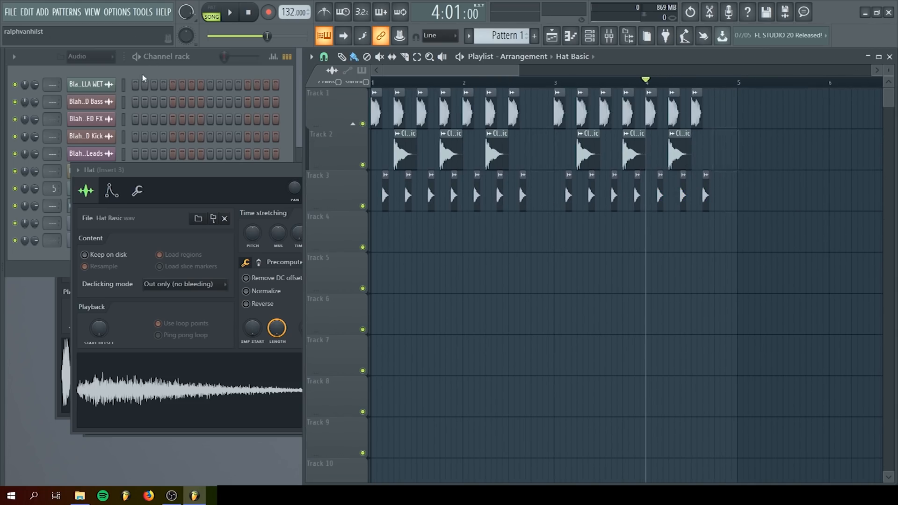
# Open the Snare sample from the unsorted channels and add it to playlist track 4 near the end of bar 2.
pyautogui.click(89, 56)
pyautogui.click(91, 95)
pyautogui.click(91, 136)
pyautogui.moveTo(147, 375); pyautogui.dragTo(537, 235)
# Fill the end of bar 2 on track 4 with two spaced Snare Basic clips, removing the surplus one between them.
pyautogui.scroll(4, 536, 234)
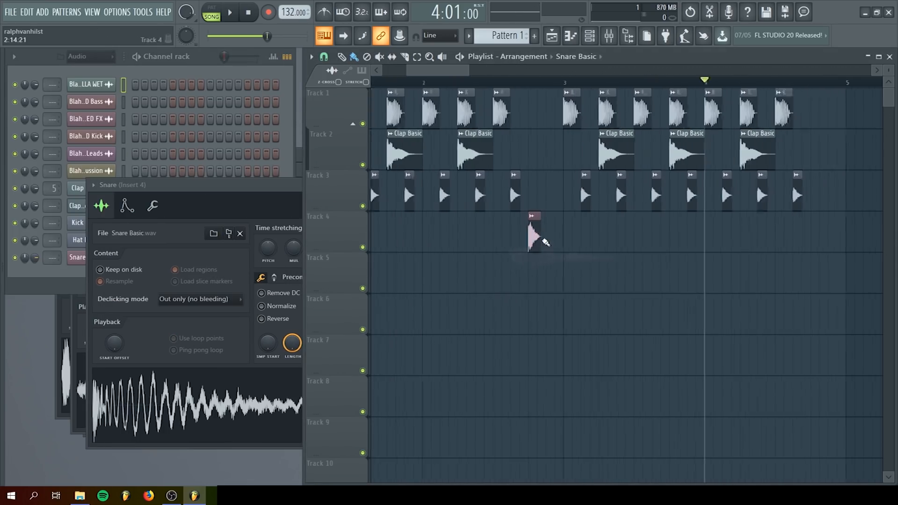
pyautogui.click(559, 234)
pyautogui.scroll(-2, 556, 236)
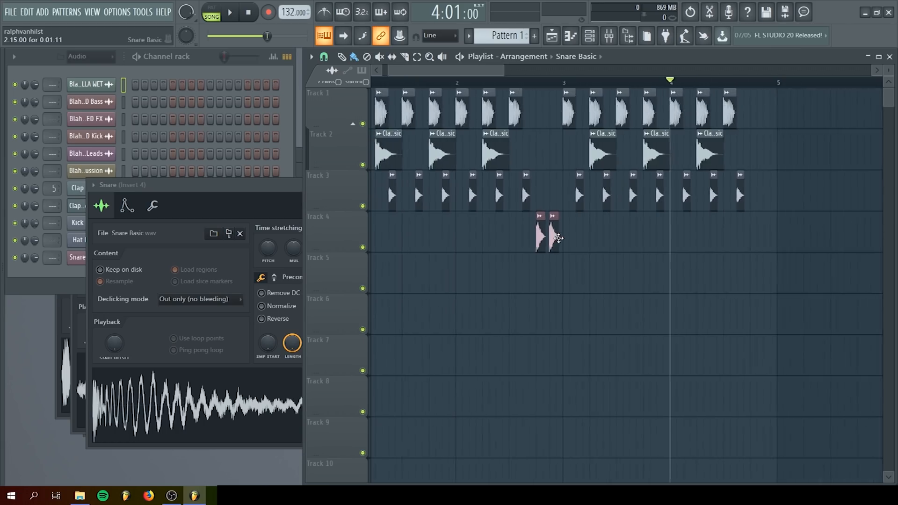
pyautogui.scroll(3, 551, 237)
pyautogui.click(564, 240)
pyautogui.rightClick(548, 237)
# Copy the two snare clips to the end of bar 4 on track 4 with an extra snare between them.
pyautogui.moveTo(581, 238)
pyautogui.mouseDown()
pyautogui.moveTo(510, 238)
pyautogui.moveTo(675, 243)
pyautogui.moveTo(664, 243)
pyautogui.mouseUp()
pyautogui.scroll(-3, 506, 239)
pyautogui.scroll(4, 664, 242)
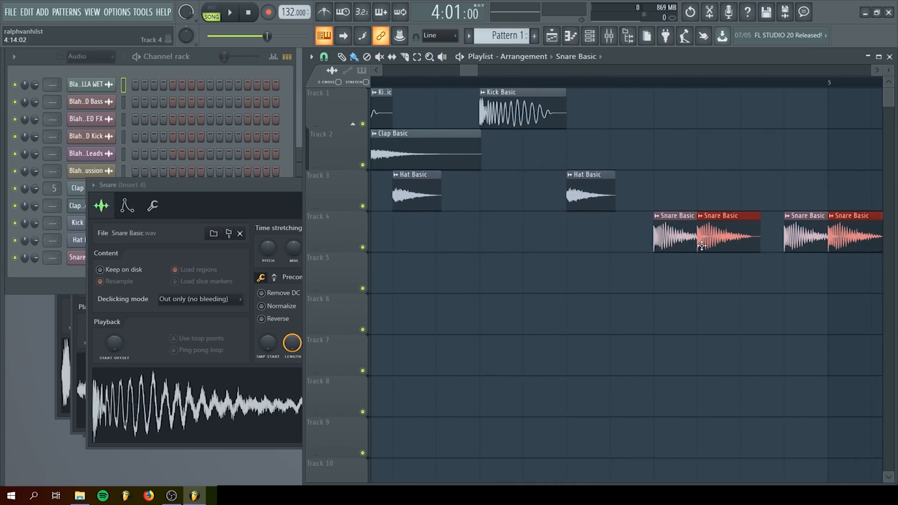
pyautogui.scroll(-5, 733, 318)
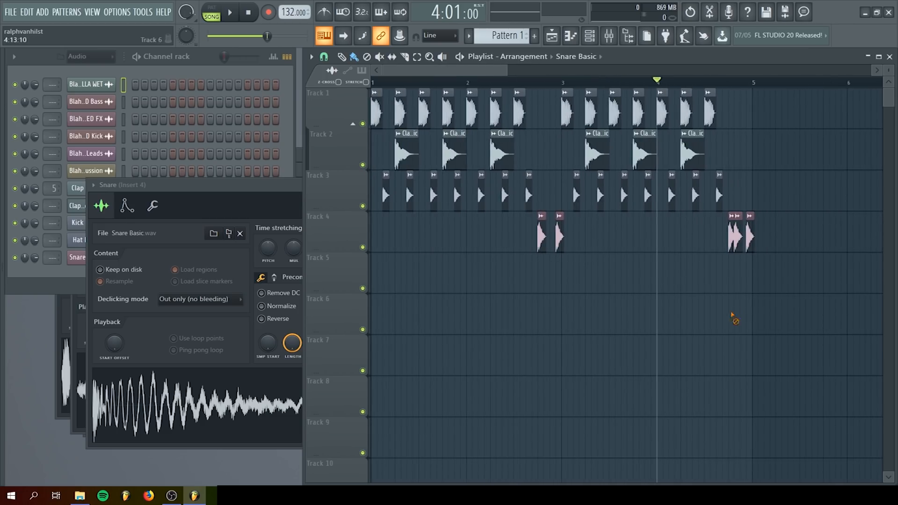
# Set bars 1 to 4 as the playlist's time selection and play the drum pattern through it.
pyautogui.moveTo(378, 86); pyautogui.dragTo(752, 112)
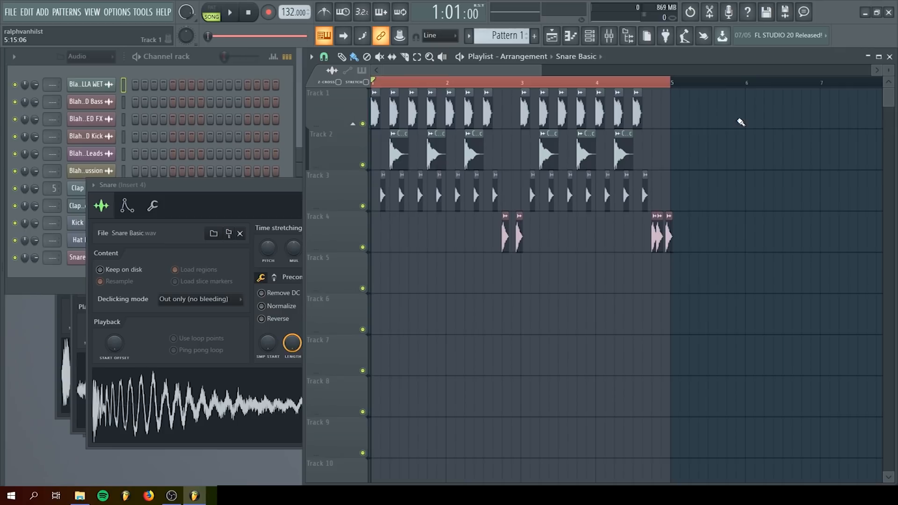
pyautogui.press('space')
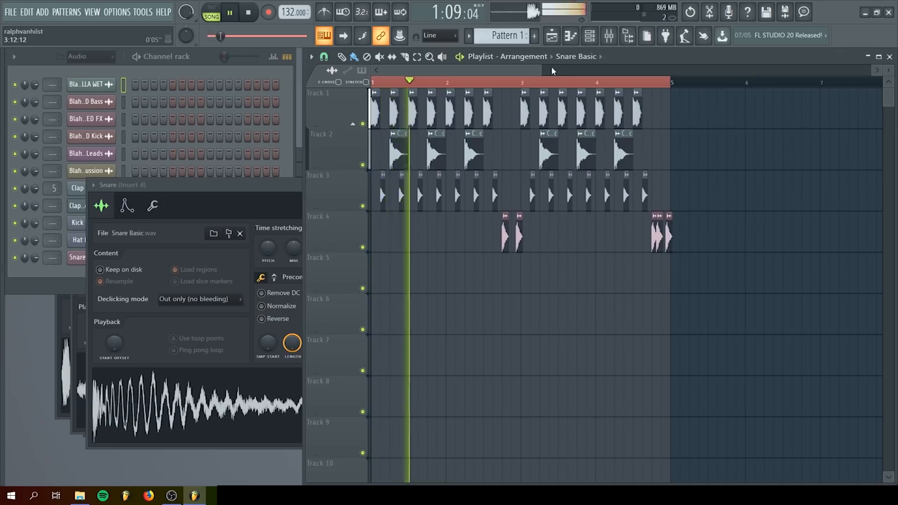
pyautogui.moveTo(541, 70); pyautogui.dragTo(559, 70)
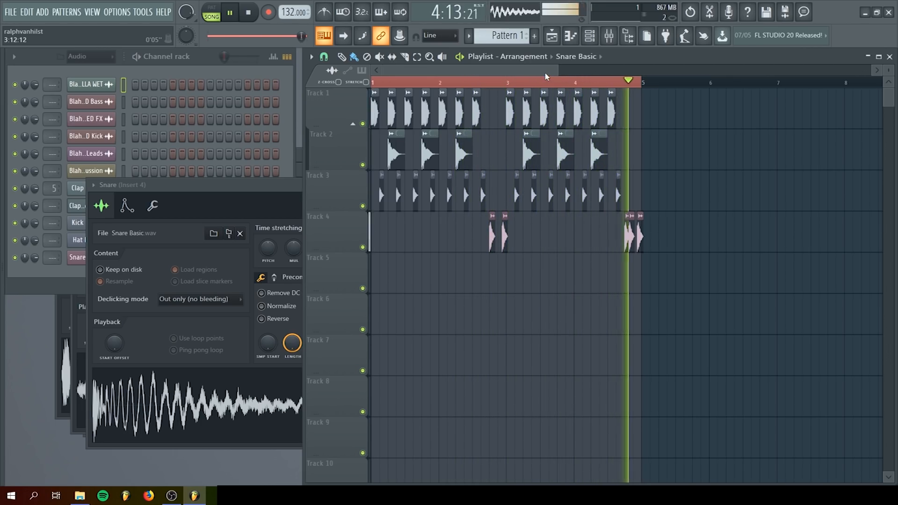
pyautogui.press('space')
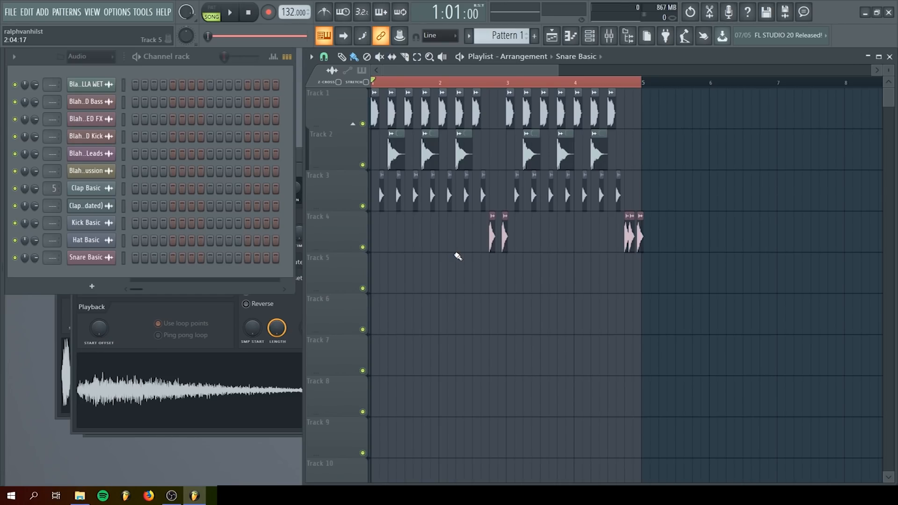
# Look through the mixer's insert tracks from the first up to Insert 125, then close the mixer.
pyautogui.click(609, 36)
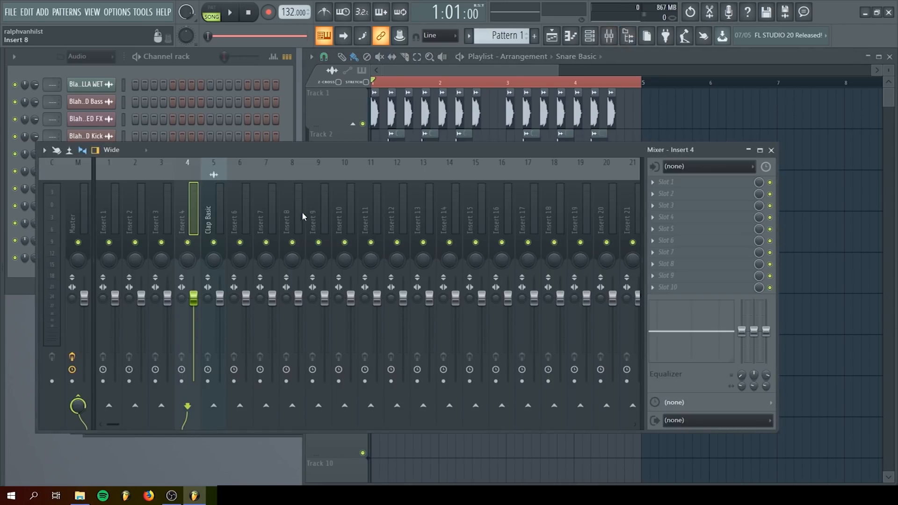
pyautogui.moveTo(115, 209); pyautogui.dragTo(628, 209)
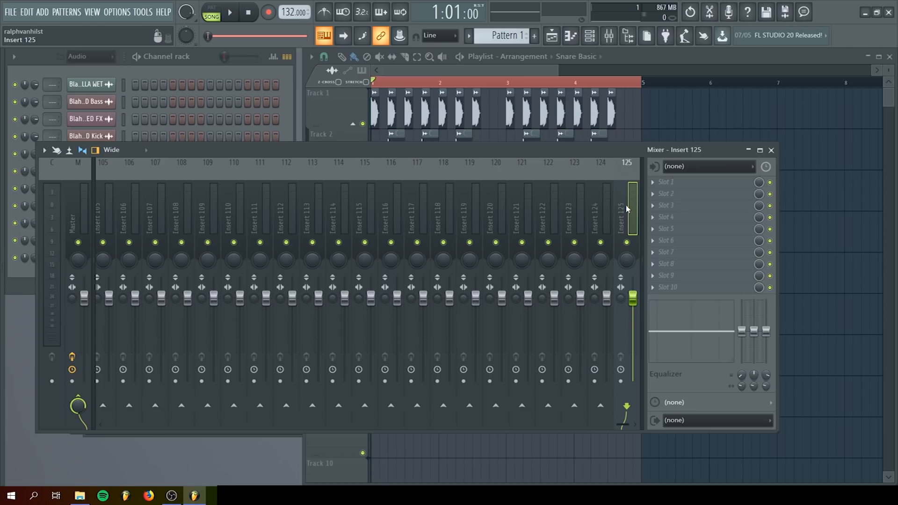
pyautogui.moveTo(556, 210); pyautogui.dragTo(42, 247)
pyautogui.click(772, 151)
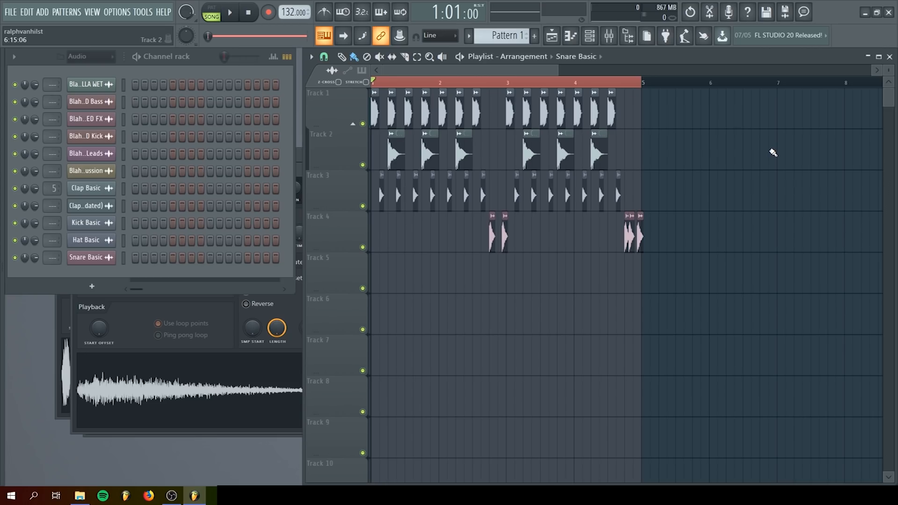
# Consolidate the clap, hat and snare clips of bars 1 to 4 from song start into one audio clip and remove the originals.
pyautogui.moveTo(377, 85); pyautogui.dragTo(645, 84)
pyautogui.click(632, 113)
pyautogui.moveTo(652, 120); pyautogui.dragTo(327, 127)
pyautogui.click(645, 128)
pyautogui.moveTo(715, 237); pyautogui.dragTo(373, 131)
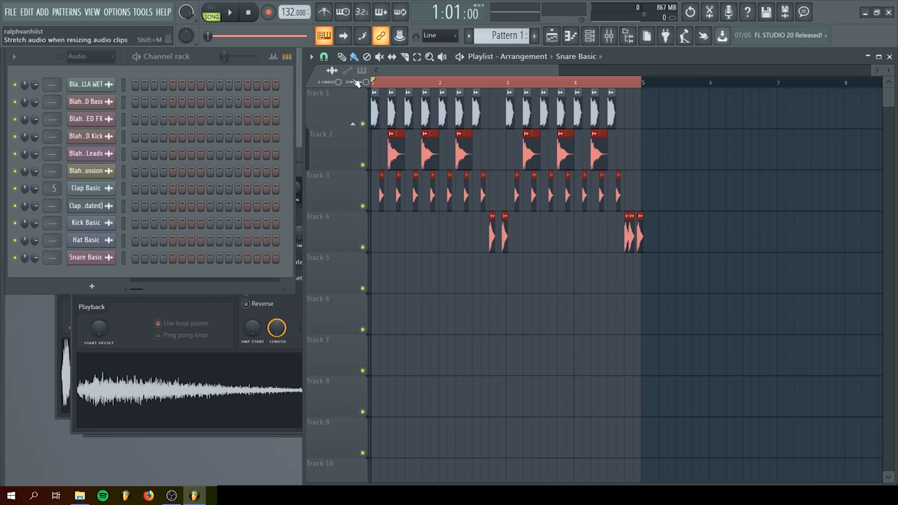
pyautogui.click(311, 57)
pyautogui.moveTo(341, 79)
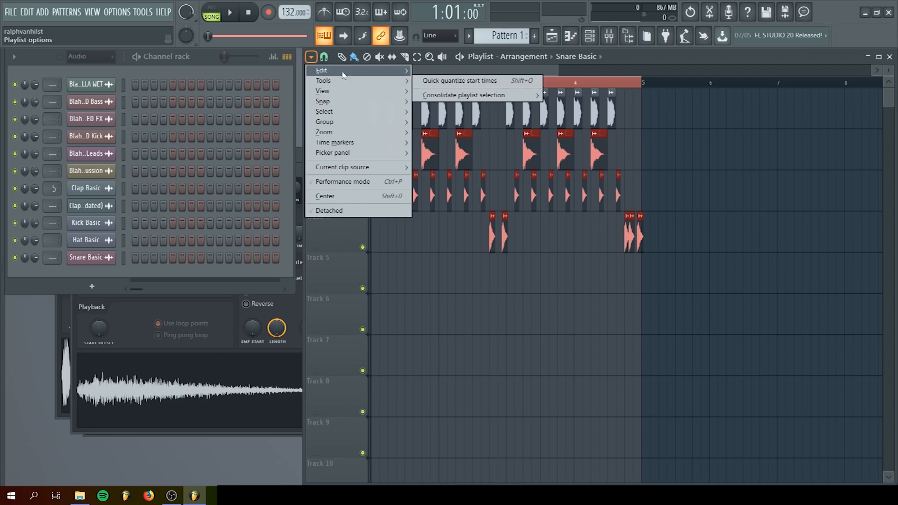
pyautogui.moveTo(450, 94)
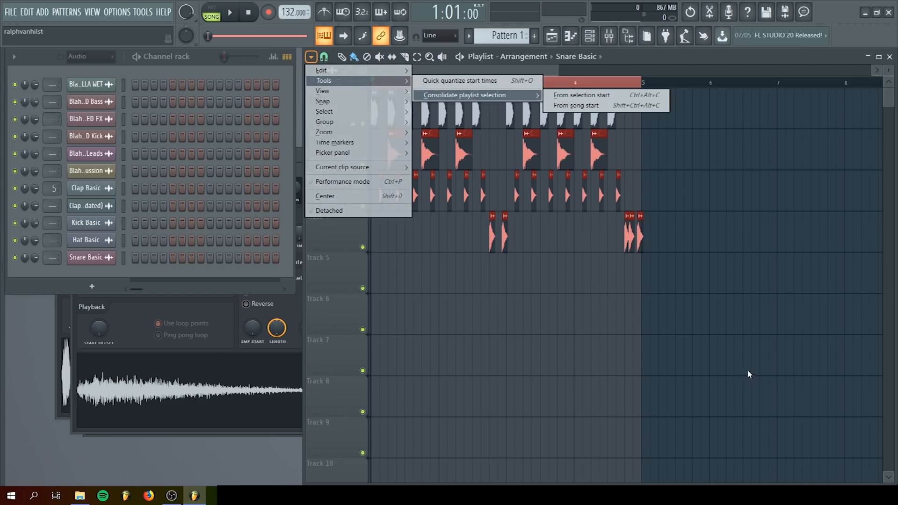
pyautogui.click(577, 105)
pyautogui.click(533, 351)
pyautogui.moveTo(652, 246)
pyautogui.mouseDown()
pyautogui.moveTo(437, 243)
pyautogui.moveTo(556, 195)
pyautogui.moveTo(394, 166)
pyautogui.moveTo(630, 141)
pyautogui.mouseUp()
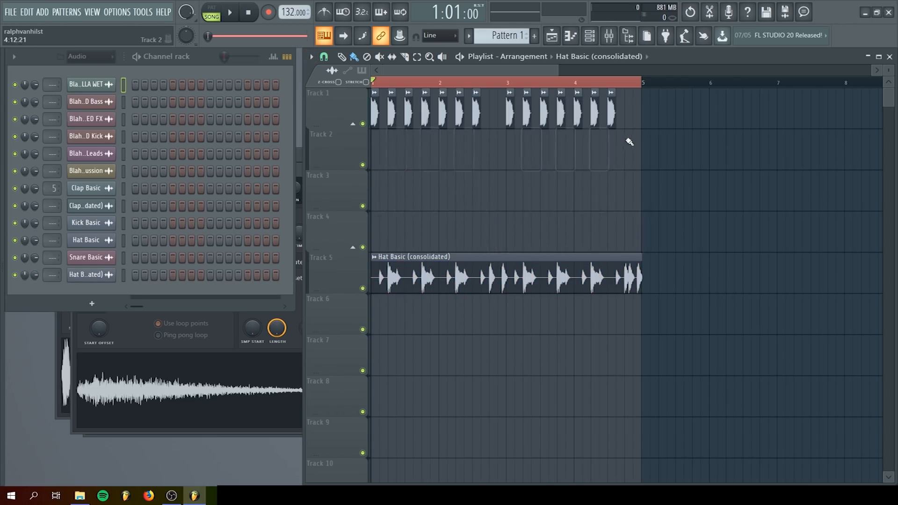
# Route the Hat Basic (consolidated) clip to mixer track 4 and inspect inserts 1 to 4 in the mixer.
pyautogui.doubleClick(458, 265)
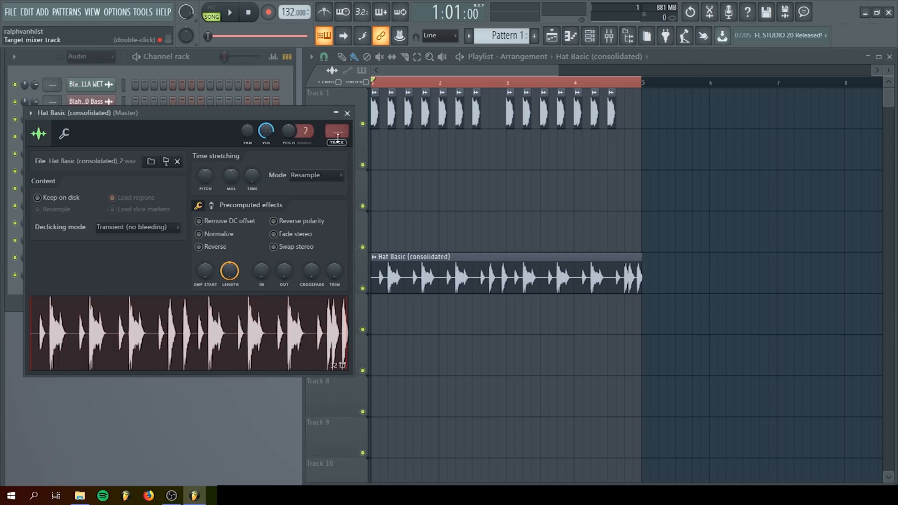
pyautogui.moveTo(336, 134); pyautogui.dragTo(336, 123)
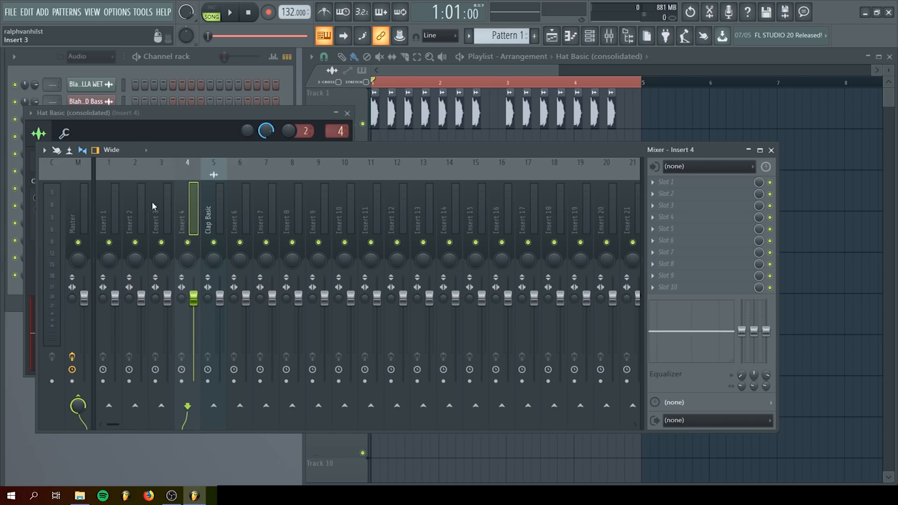
pyautogui.click(107, 209)
pyautogui.click(134, 214)
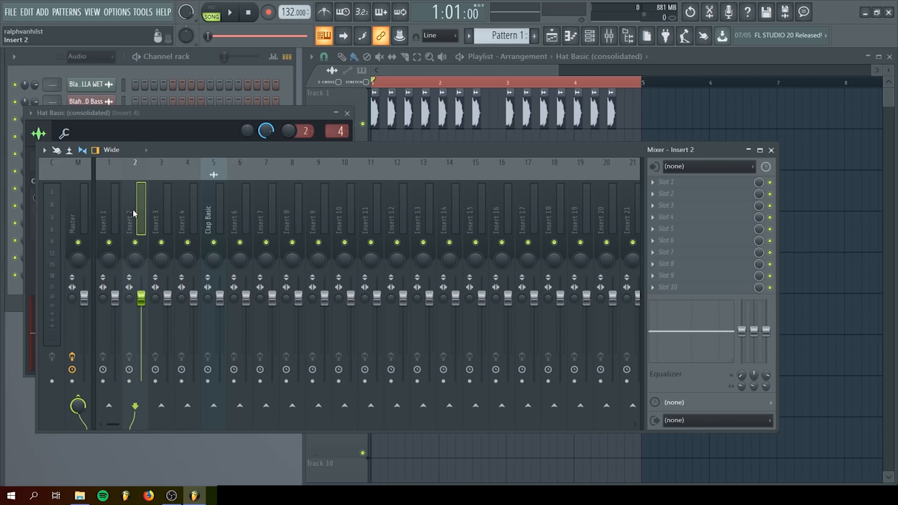
pyautogui.click(163, 218)
pyautogui.click(187, 226)
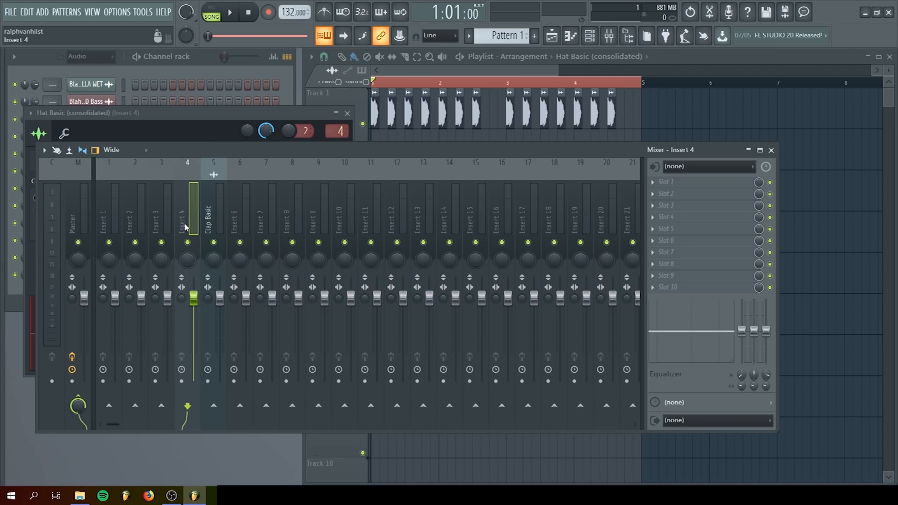
# Reopen the consolidated clip's channel settings, link the channel to mixer insert 4 so the insert takes its name, and close the mixer.
pyautogui.rightClick(387, 138)
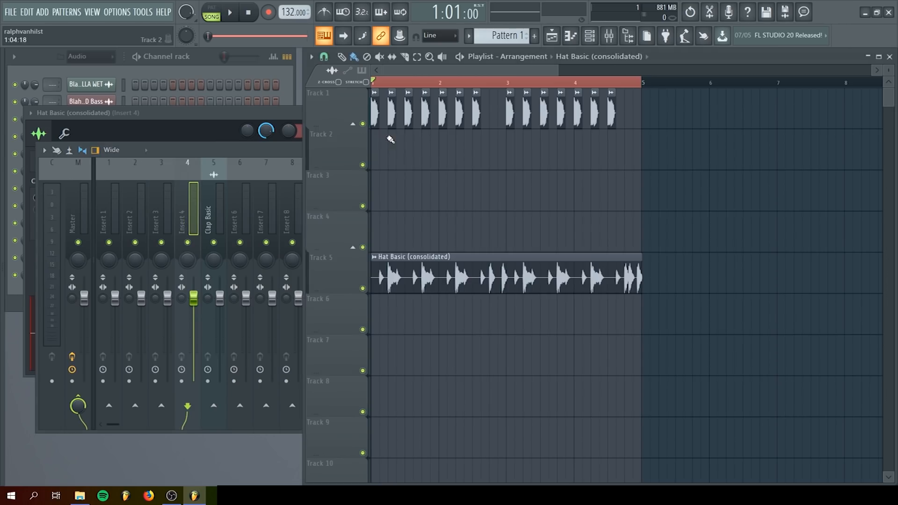
pyautogui.doubleClick(416, 257)
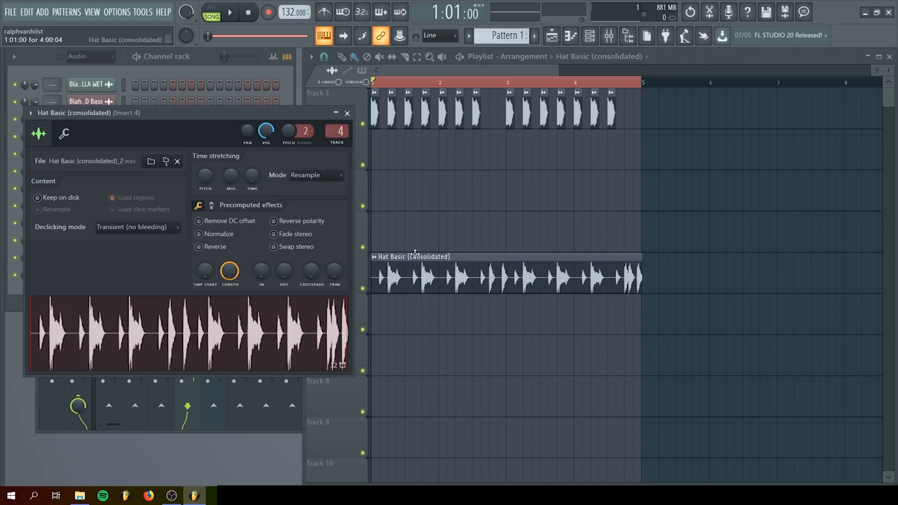
pyautogui.click(337, 131)
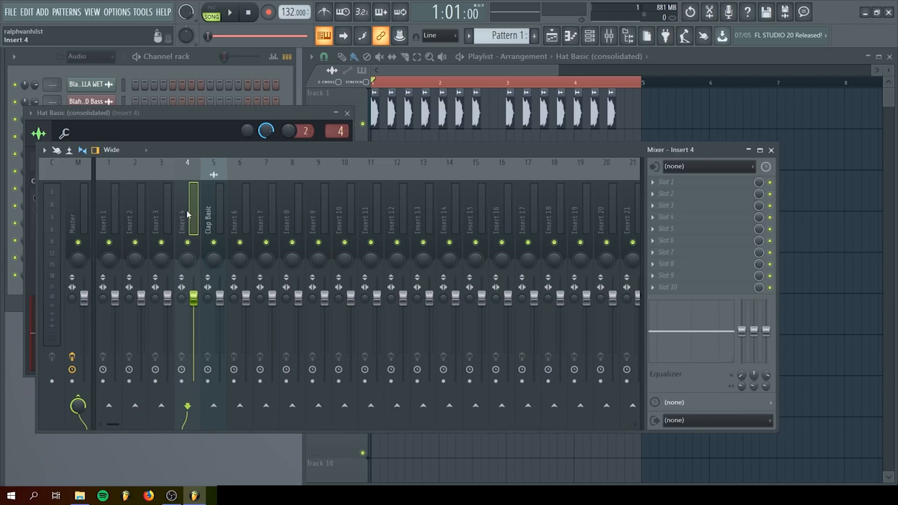
pyautogui.rightClick(846, 265)
pyautogui.doubleClick(541, 276)
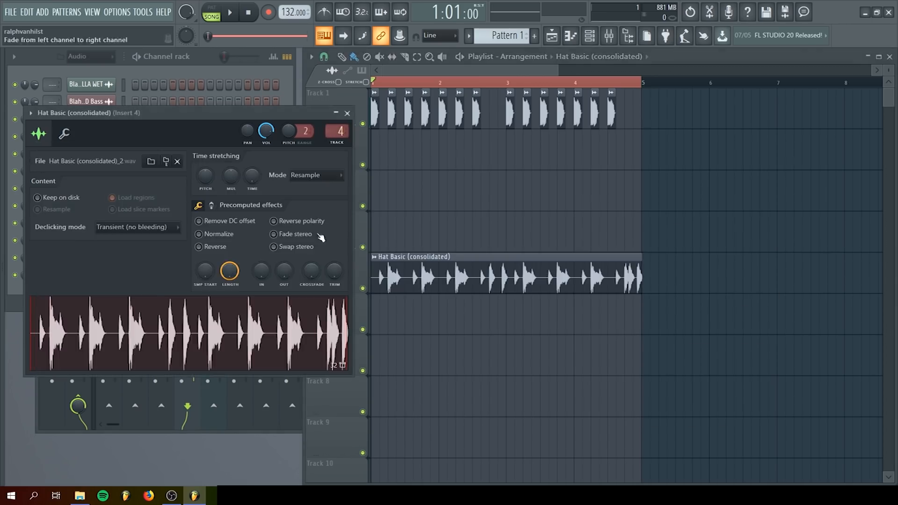
pyautogui.doubleClick(340, 132)
pyautogui.hotkey('ctrl', 'l')
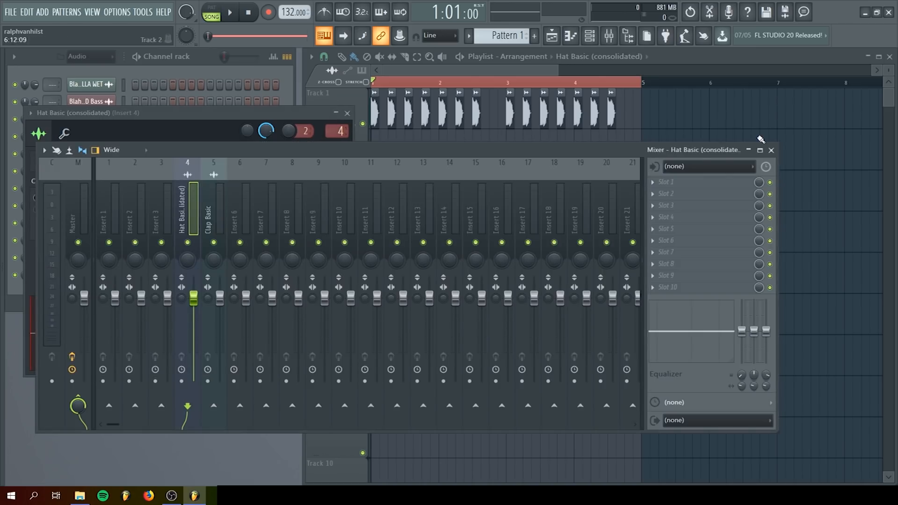
pyautogui.click(771, 150)
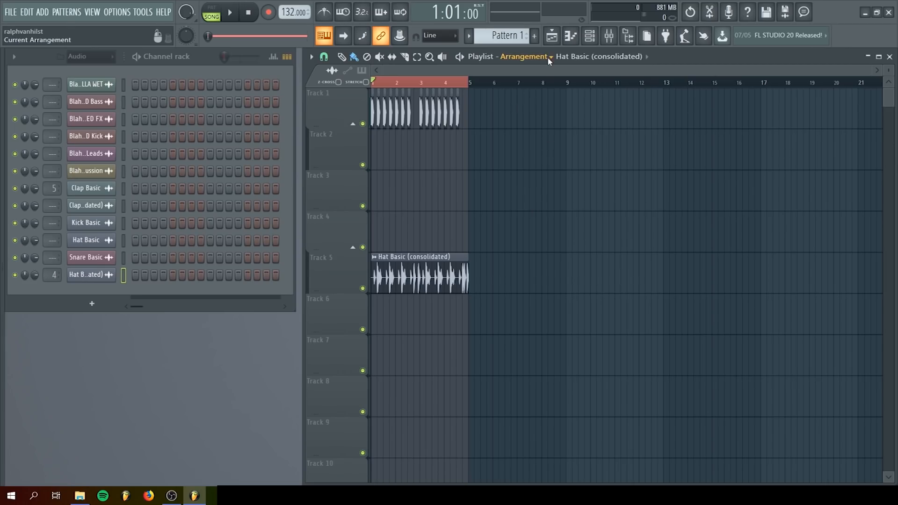
# Add a new empty playlist arrangement named Arrangement_2.
pyautogui.click(550, 58)
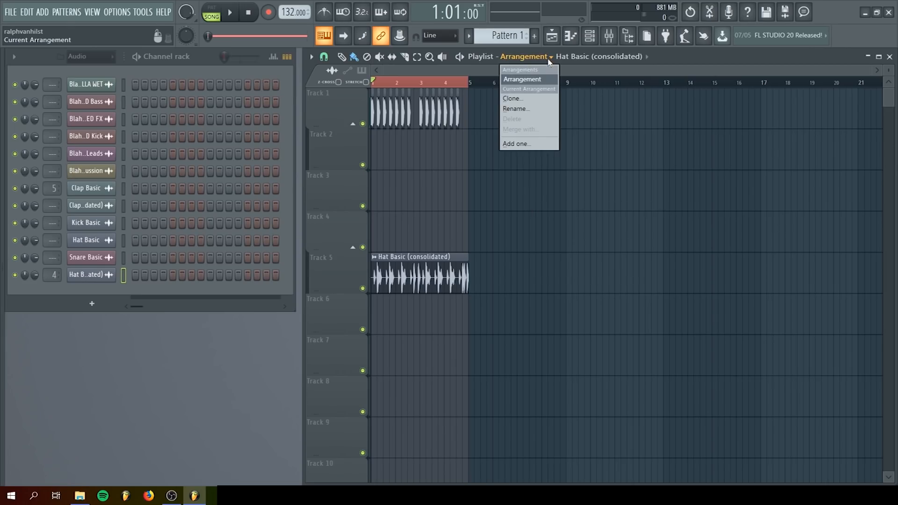
pyautogui.click(535, 140)
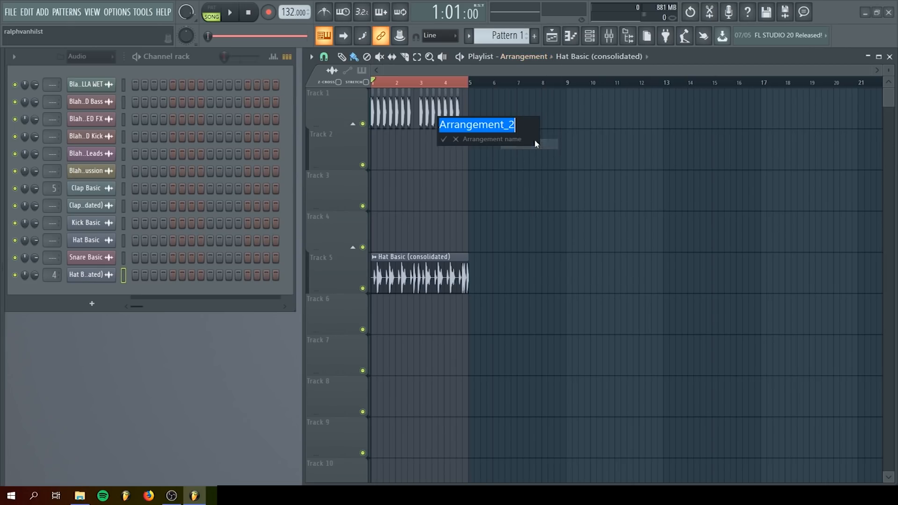
pyautogui.click(443, 139)
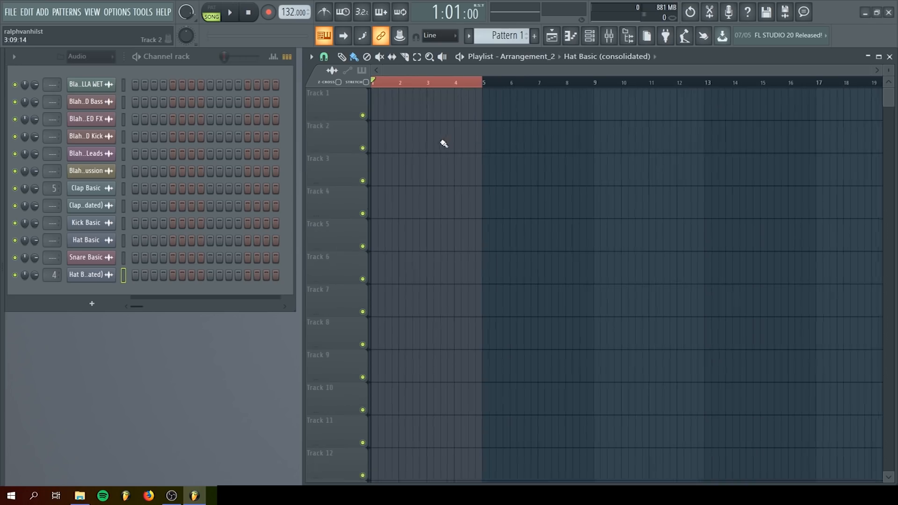
# Copy all clips from the original Arrangement, paste them into Arrangement_2 and clear the selection.
pyautogui.click(511, 56)
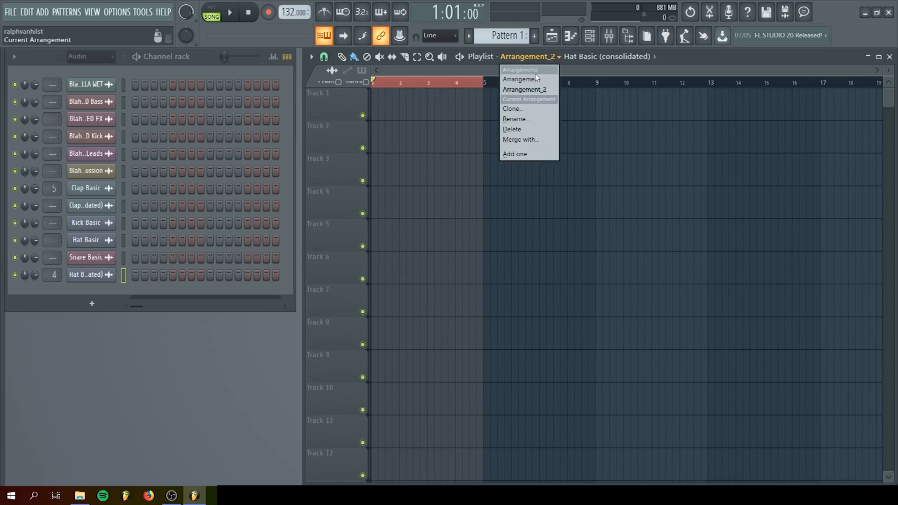
pyautogui.click(519, 76)
pyautogui.hotkey('ctrl', 'a')
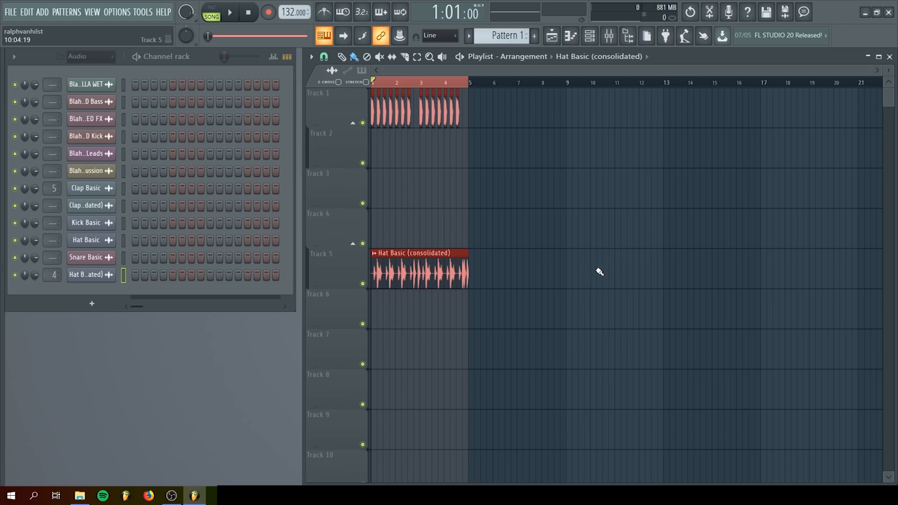
pyautogui.click(515, 56)
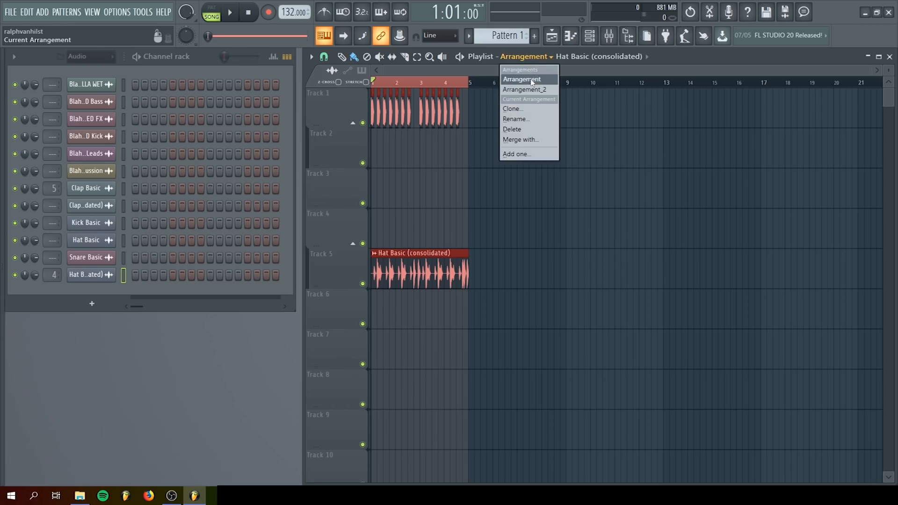
pyautogui.click(529, 87)
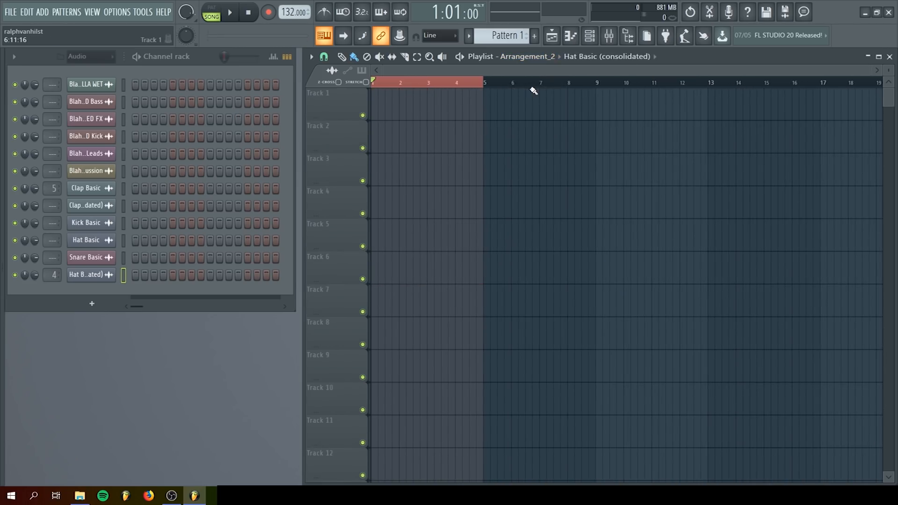
pyautogui.hotkey('ctrl', 'v')
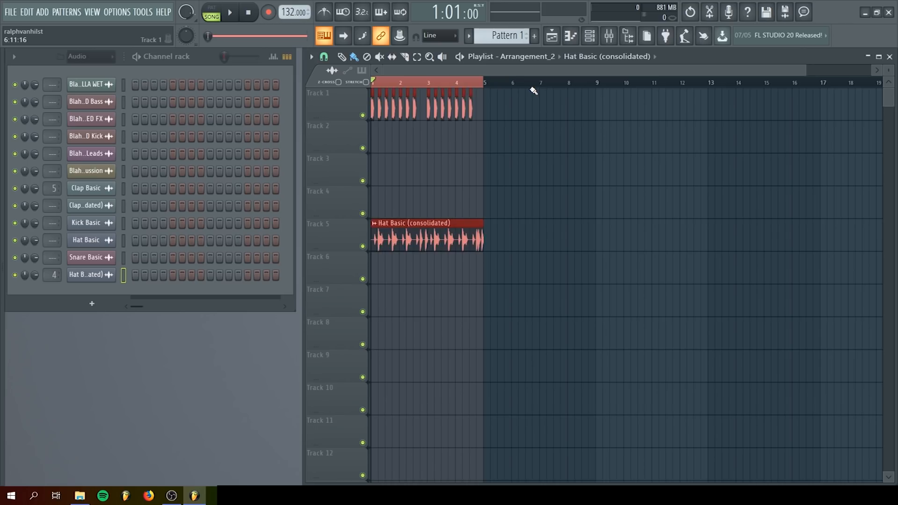
pyautogui.rightClick(532, 117)
# Slice the consolidated hat clip on Track 5 near the start of bar 4 and delete the short segment between the cuts.
pyautogui.scroll(3, 369, 210)
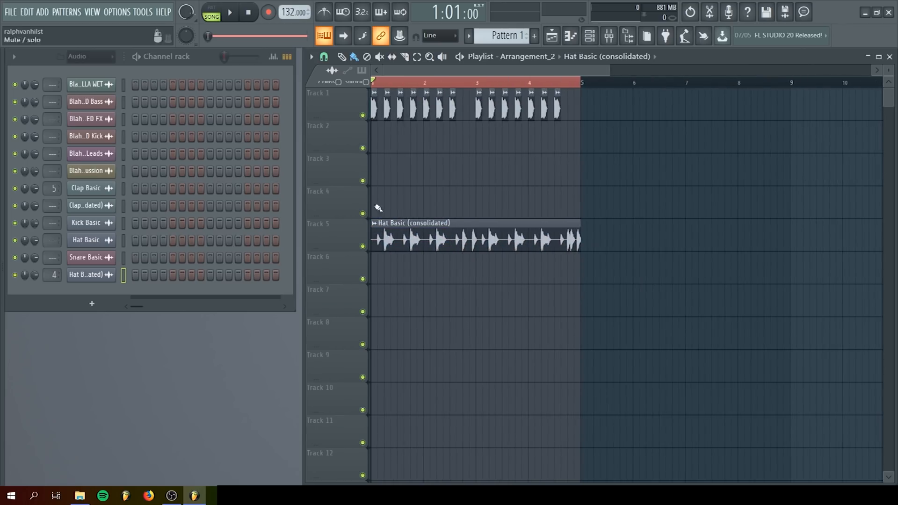
pyautogui.click(405, 57)
pyautogui.scroll(5, 473, 200)
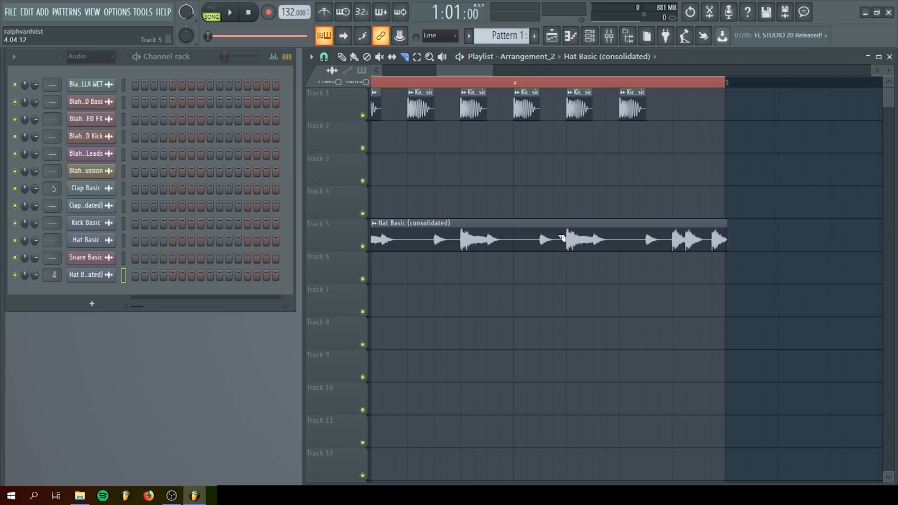
pyautogui.click(533, 215)
pyautogui.click(567, 261)
pyautogui.click(354, 56)
pyautogui.scroll(-2, 527, 234)
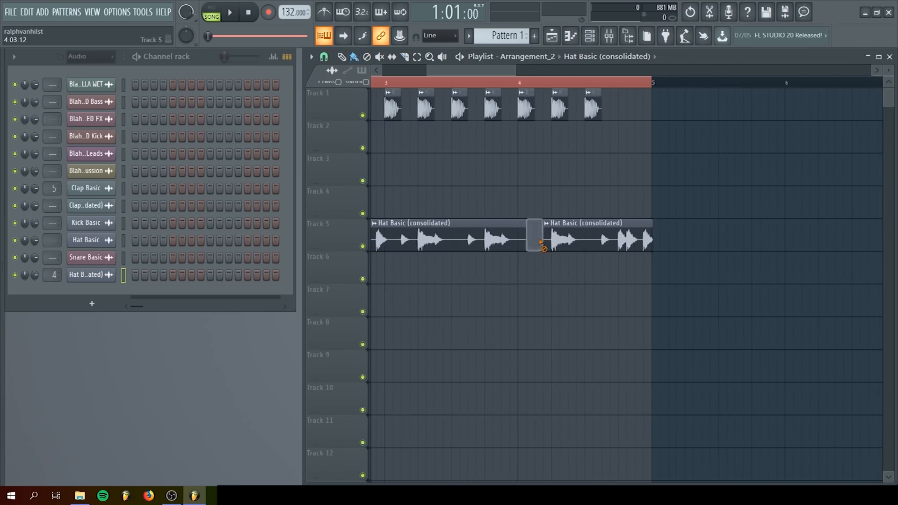
pyautogui.rightClick(534, 236)
# Set the playlist time selection to bar 4, from 4:01:00 to 5:01:00, clear the clip selection, and play the edited section briefly.
pyautogui.scroll(2, 540, 241)
pyautogui.moveTo(493, 82); pyautogui.dragTo(786, 88)
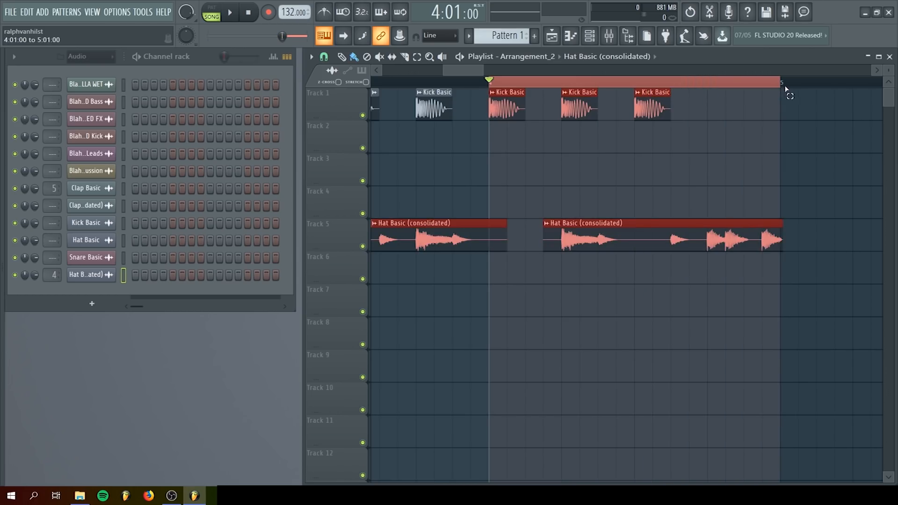
pyautogui.click(597, 172)
pyautogui.press('space')
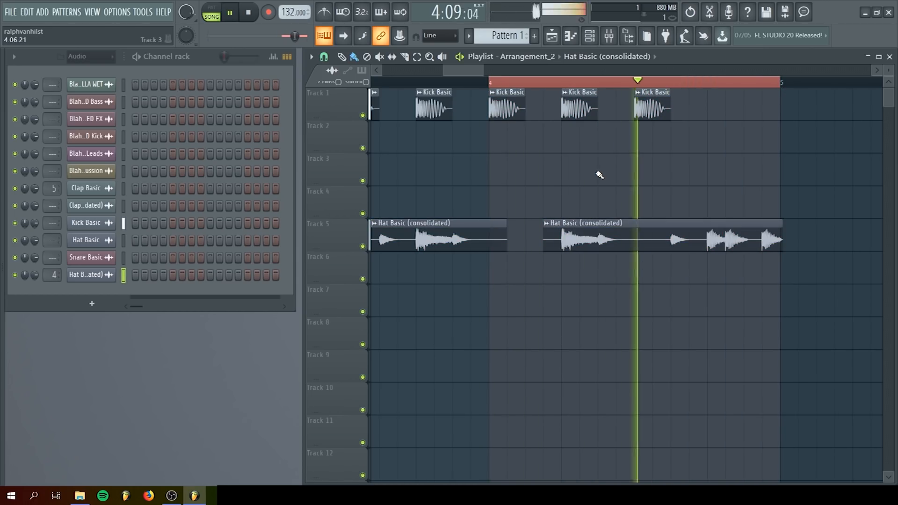
pyautogui.press('space')
# Switch to the original Arrangement and play bar 4 there to compare it with the edited version.
pyautogui.click(528, 56)
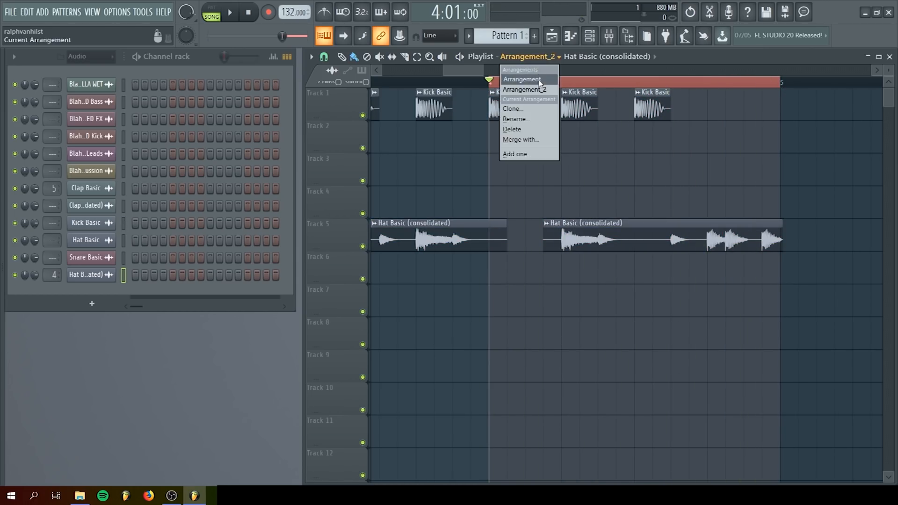
pyautogui.click(539, 80)
pyautogui.scroll(3, 457, 170)
pyautogui.press('space')
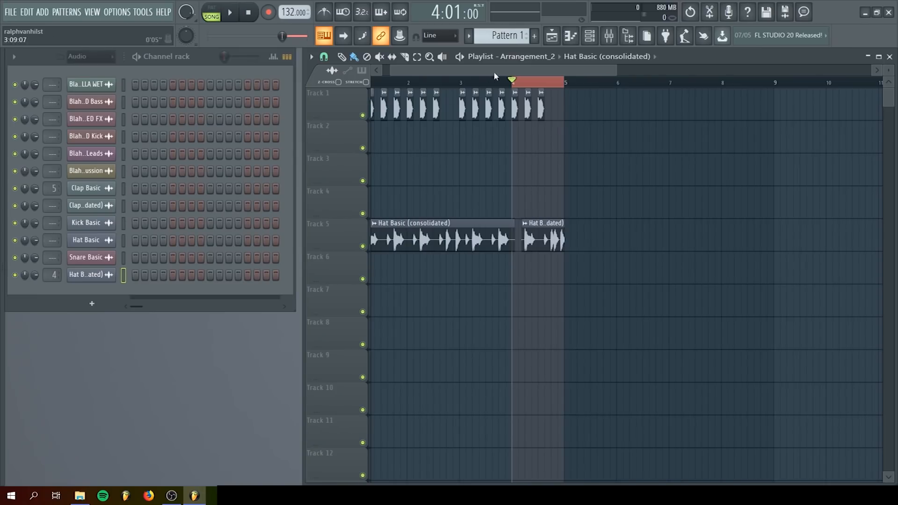
# Switch from Arrangement_2 back to the original Arrangement and view the uncut hat clip across all four bars.
pyautogui.click(517, 58)
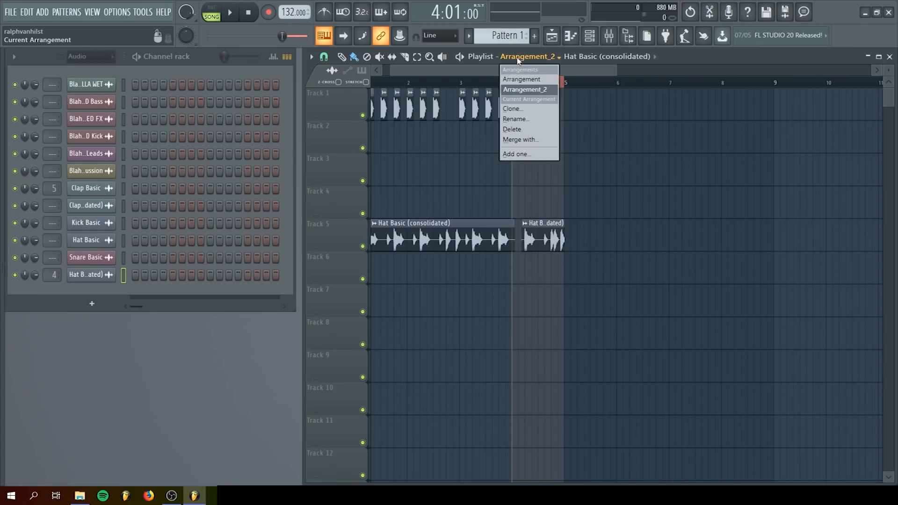
pyautogui.click(524, 80)
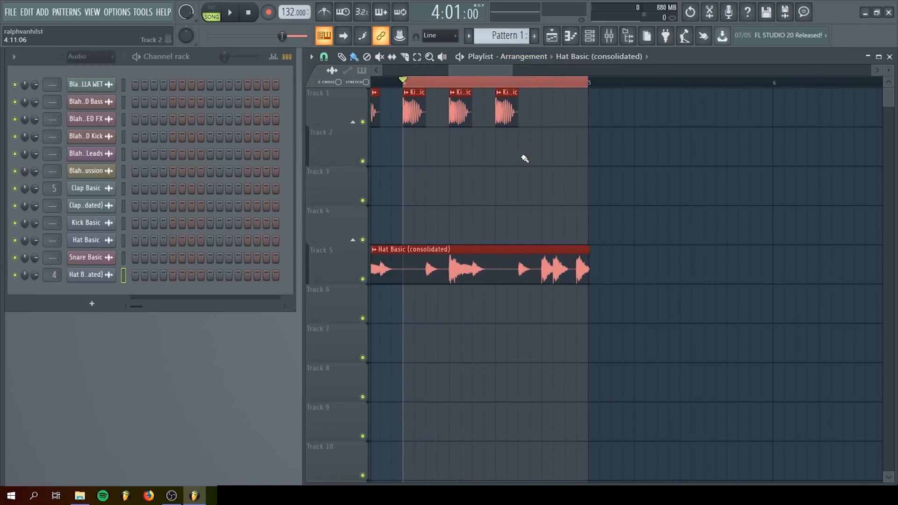
pyautogui.scroll(-4, 523, 161)
pyautogui.moveTo(490, 72); pyautogui.dragTo(419, 68)
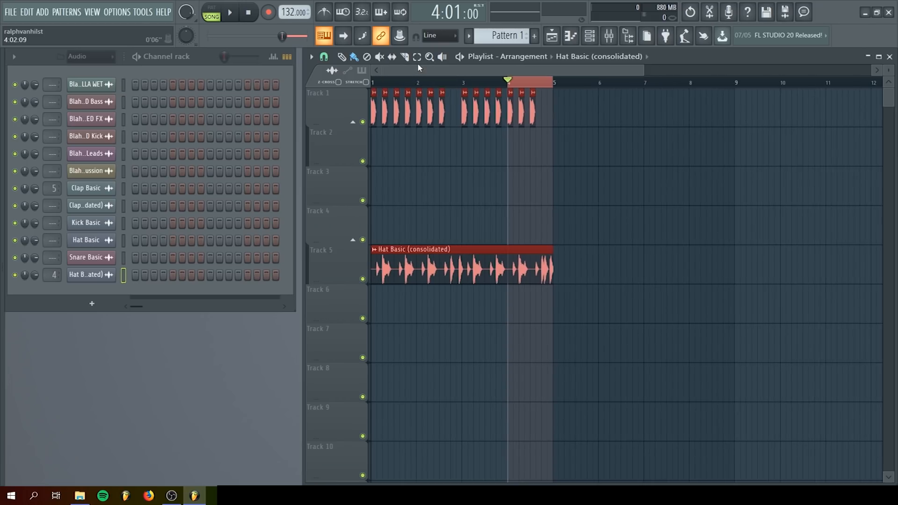